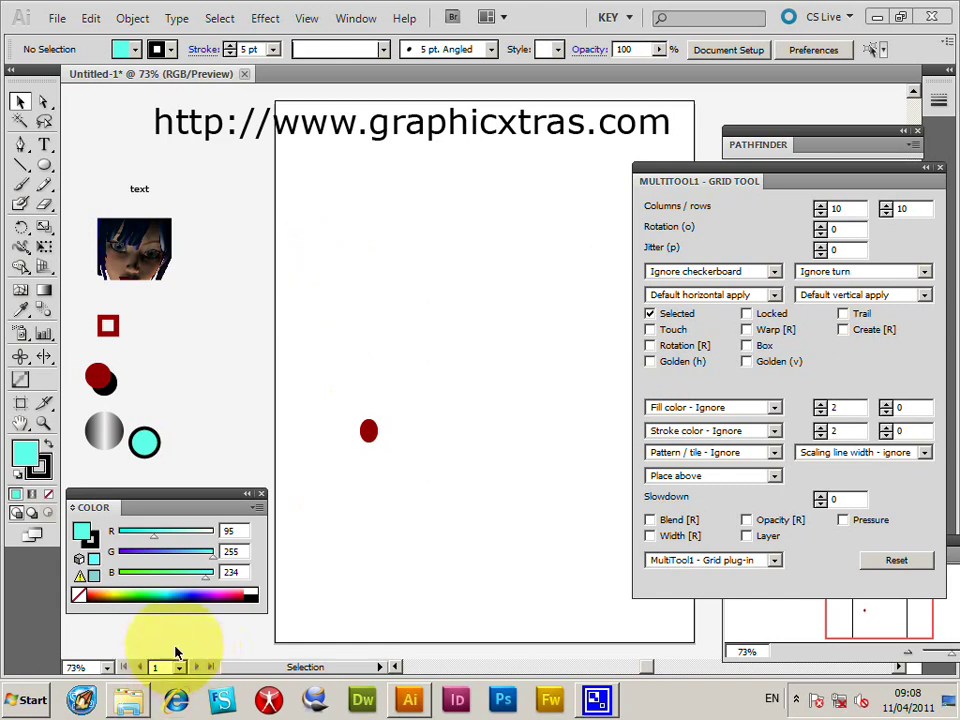
Bring the Windows Explorer window with the graphicxtras plug-ins folder to the front
{"action": "left_click", "coordinate": [128, 700]}
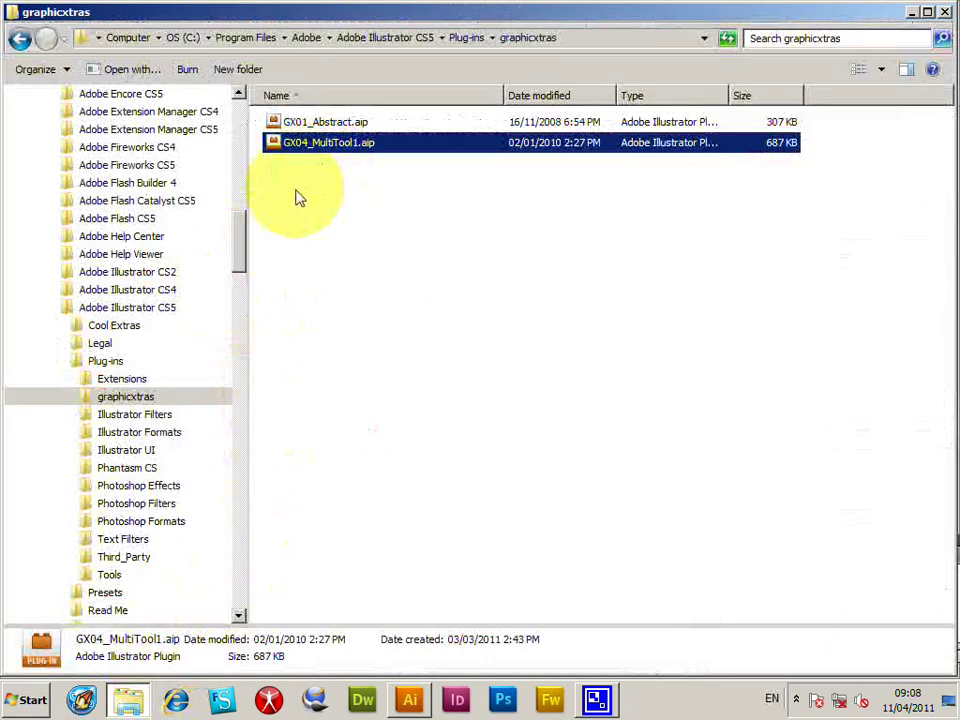
Browse to Plug-ins > graphicxtras, select GX04_MultiTool1.aip, then minimize the window
{"action": "left_click_drag", "start_coordinate": [240, 263], "coordinate": [242, 216]}
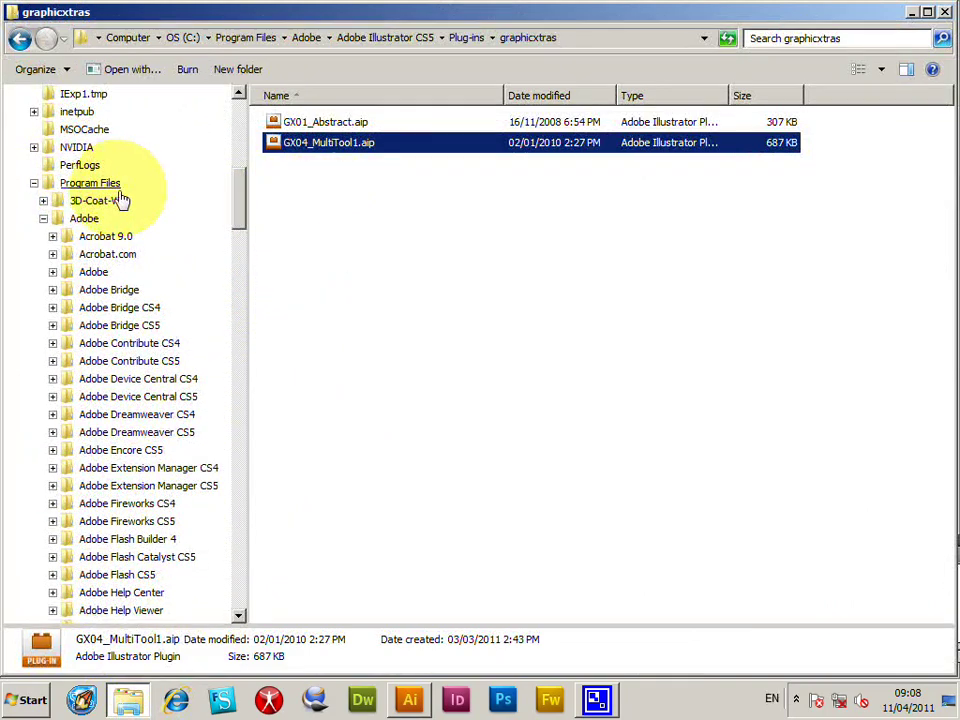
{"action": "left_click_drag", "start_coordinate": [242, 214], "coordinate": [245, 278]}
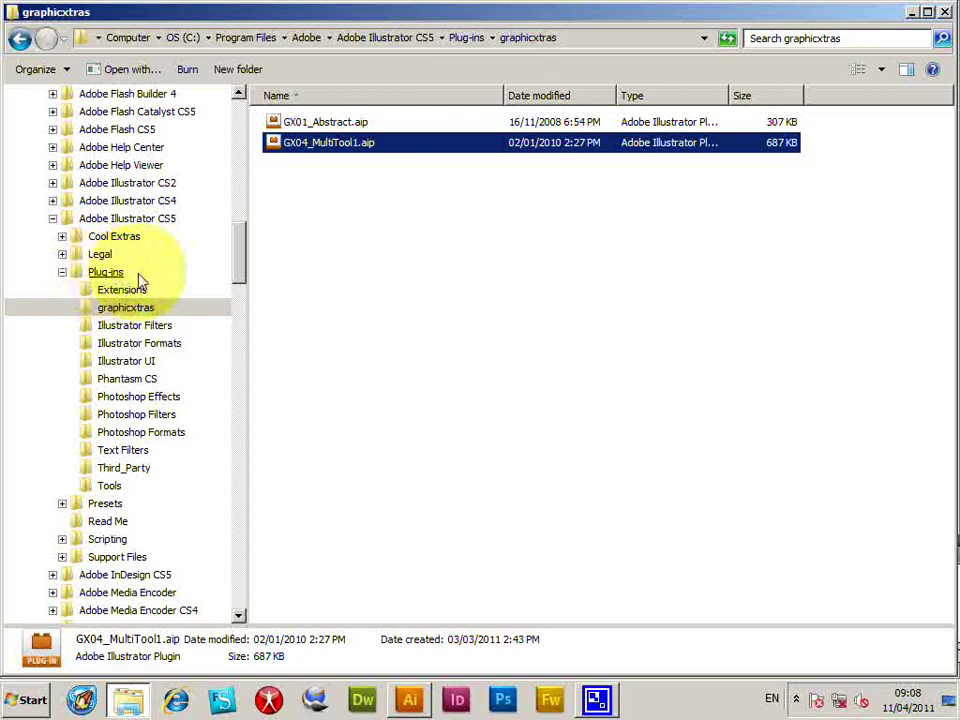
{"action": "left_click", "coordinate": [128, 312]}
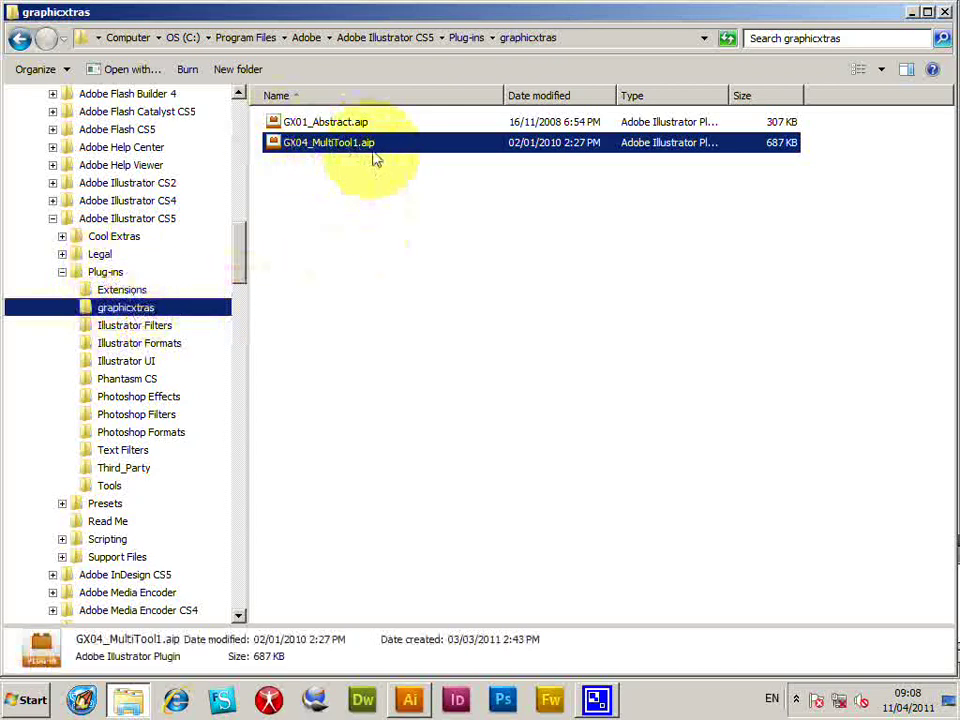
{"action": "left_click", "coordinate": [340, 172]}
{"action": "left_click", "coordinate": [367, 146]}
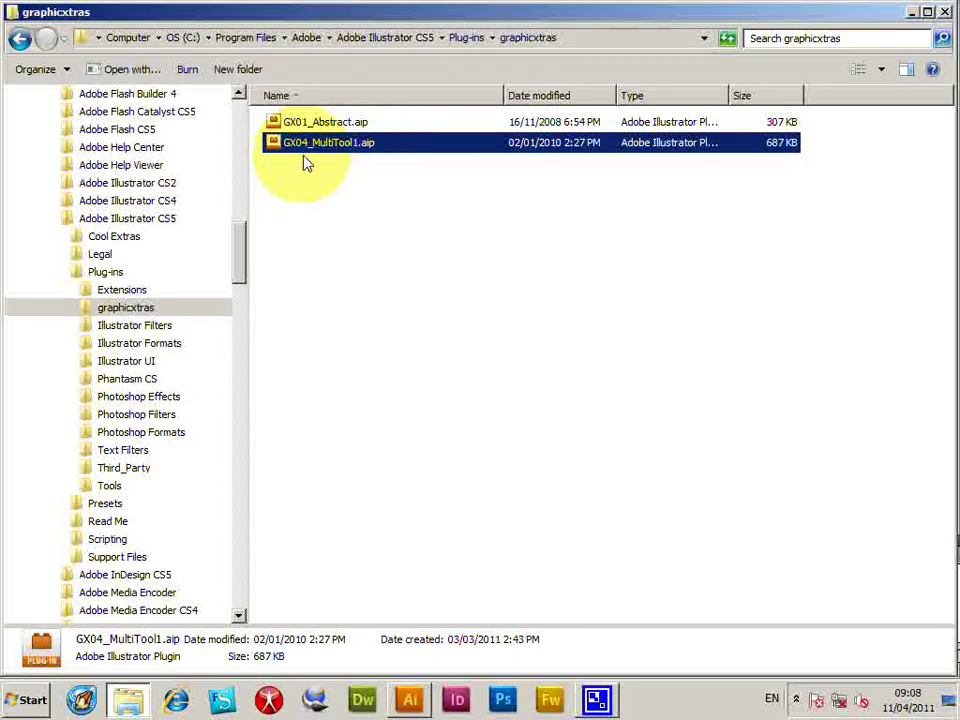
{"action": "left_click", "coordinate": [911, 12]}
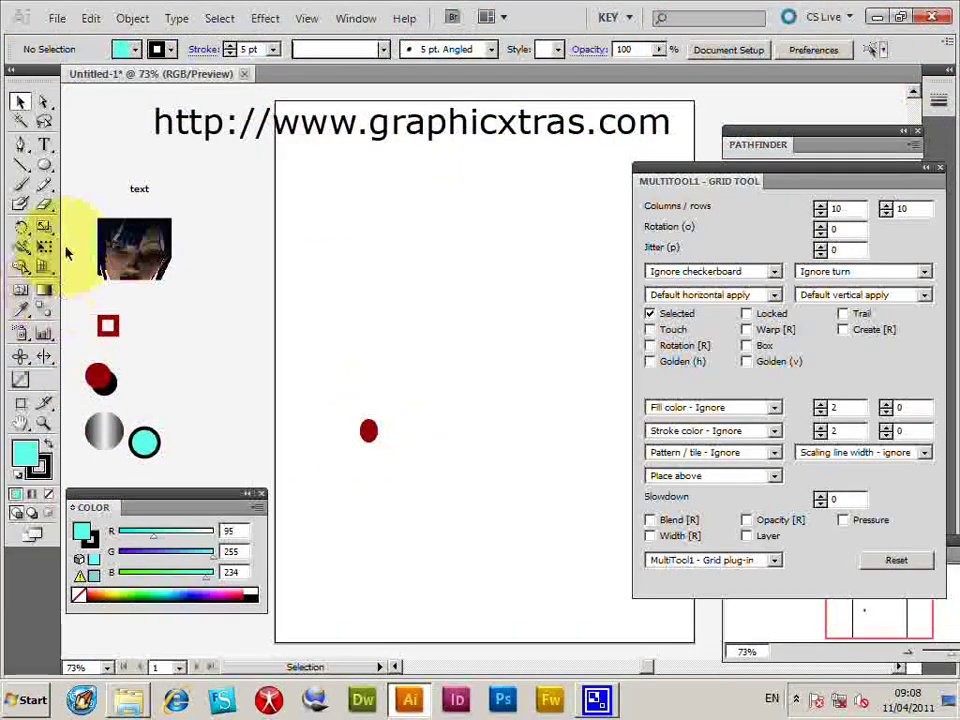
Pick the MultiTool1 tool, reposition the Grid Tool panel, and keep the plug-in in Grid mode
{"action": "left_click", "coordinate": [21, 380]}
{"action": "left_click_drag", "start_coordinate": [725, 187], "coordinate": [648, 185]}
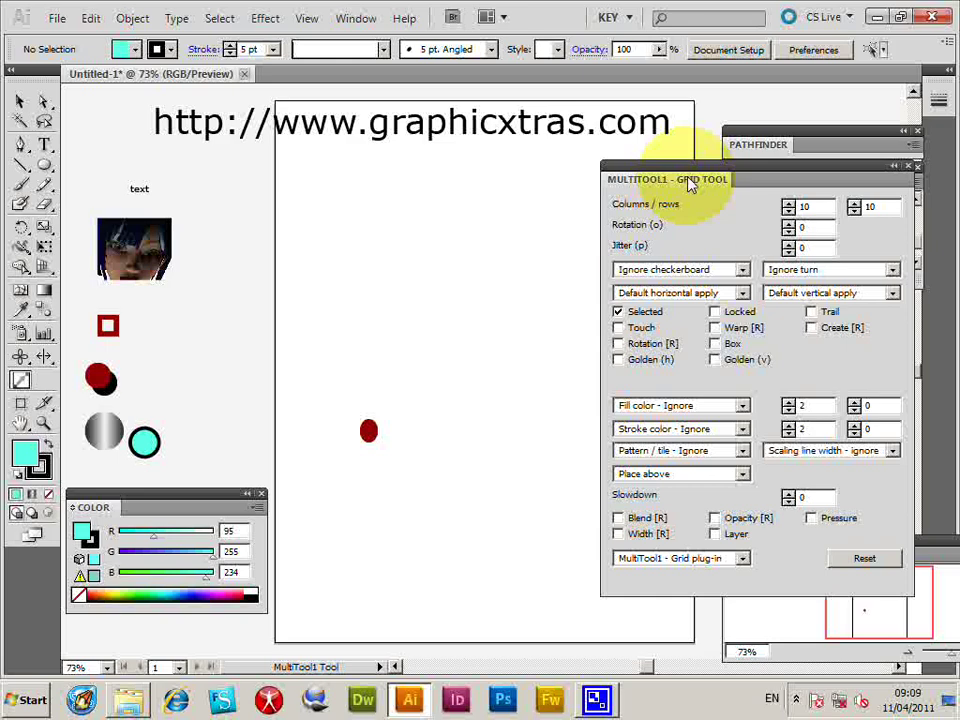
{"action": "mouse_move", "coordinate": [690, 185]}
{"action": "left_mouse_down"}
{"action": "mouse_move", "coordinate": [744, 190]}
{"action": "mouse_move", "coordinate": [702, 184]}
{"action": "left_mouse_up"}
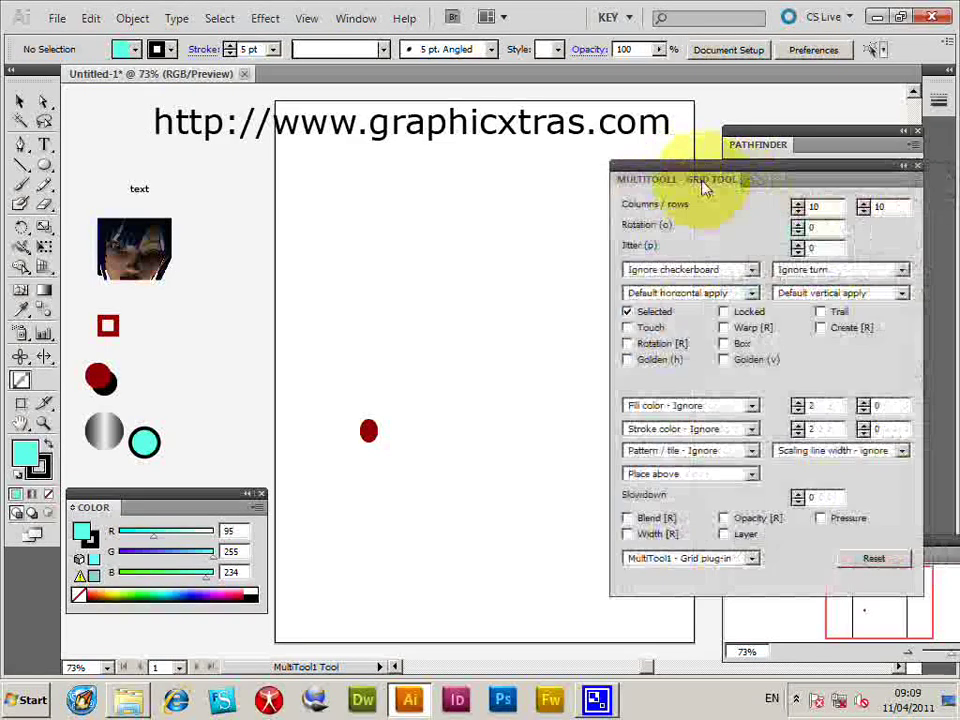
{"action": "left_click", "coordinate": [678, 559]}
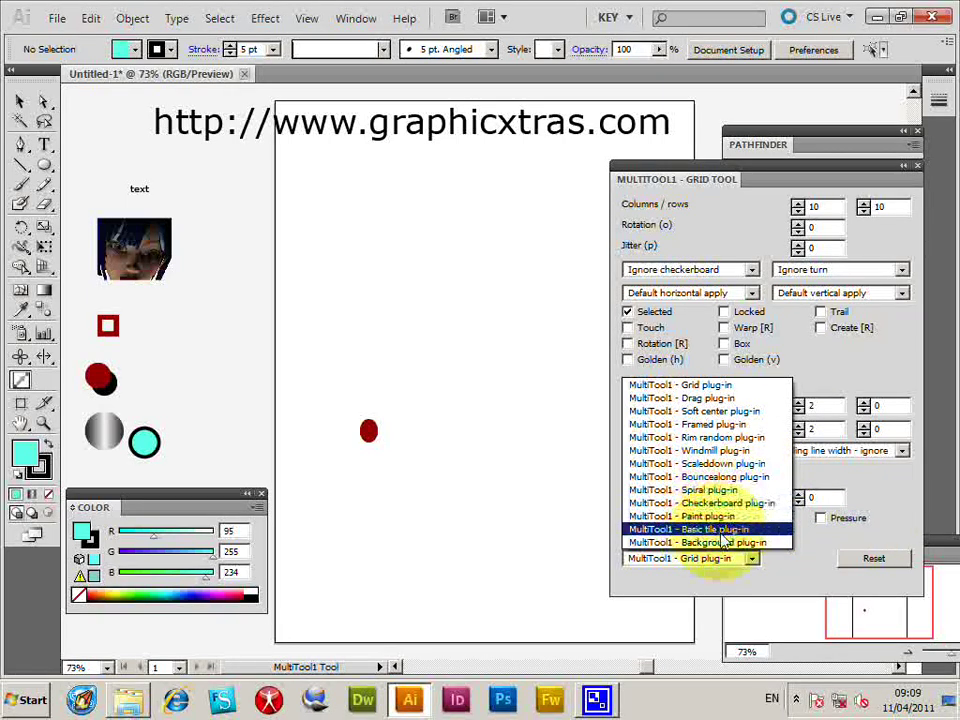
{"action": "left_click", "coordinate": [795, 584]}
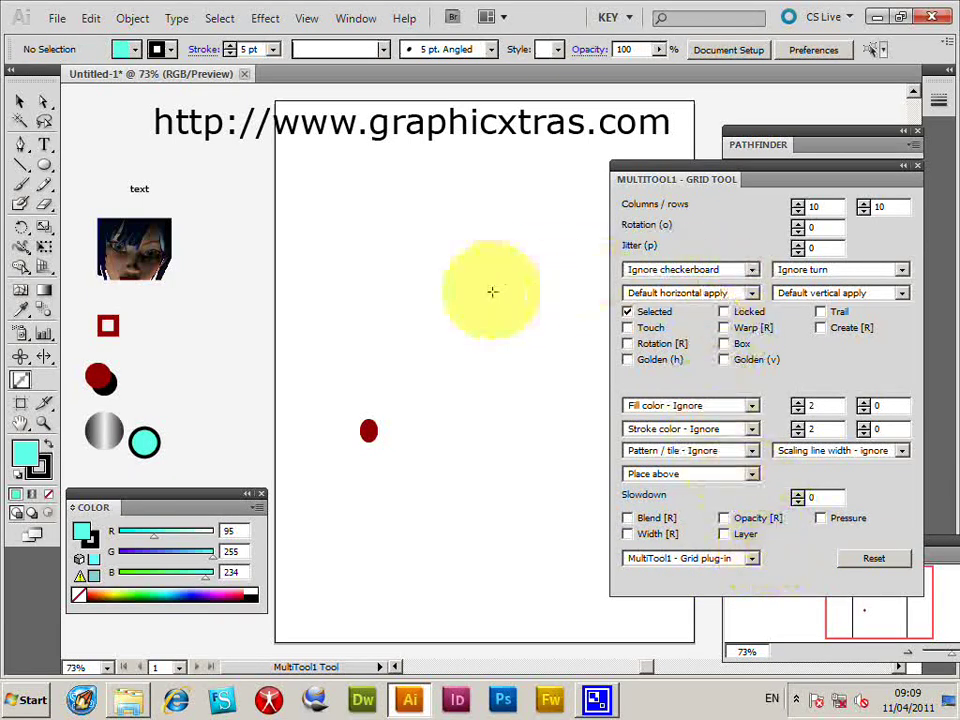
Select each sample object in turn: red dot, text symbol, red square, red-and-black circle, gradient ball
{"action": "left_click", "coordinate": [20, 101]}
{"action": "left_click", "coordinate": [368, 430]}
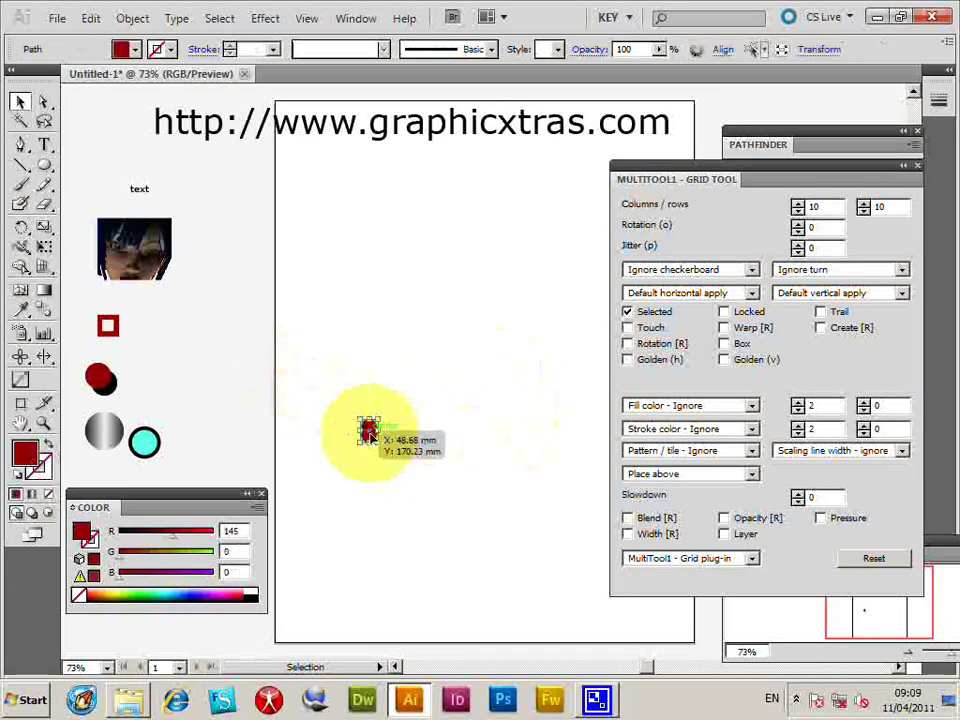
{"action": "left_click", "coordinate": [140, 190]}
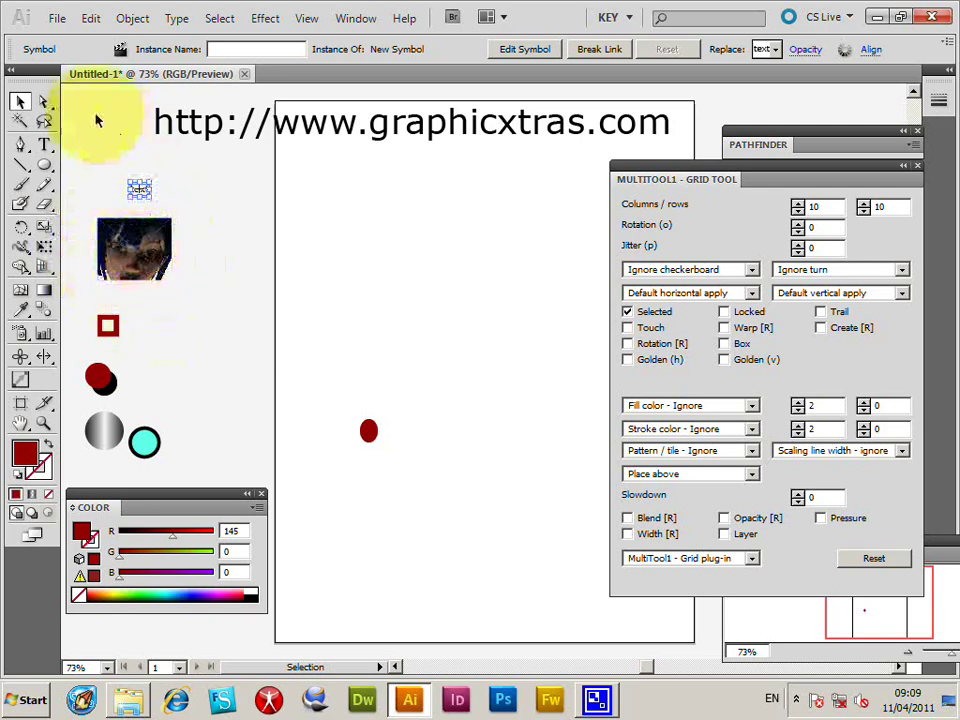
{"action": "left_click", "coordinate": [57, 18]}
{"action": "left_click", "coordinate": [368, 214]}
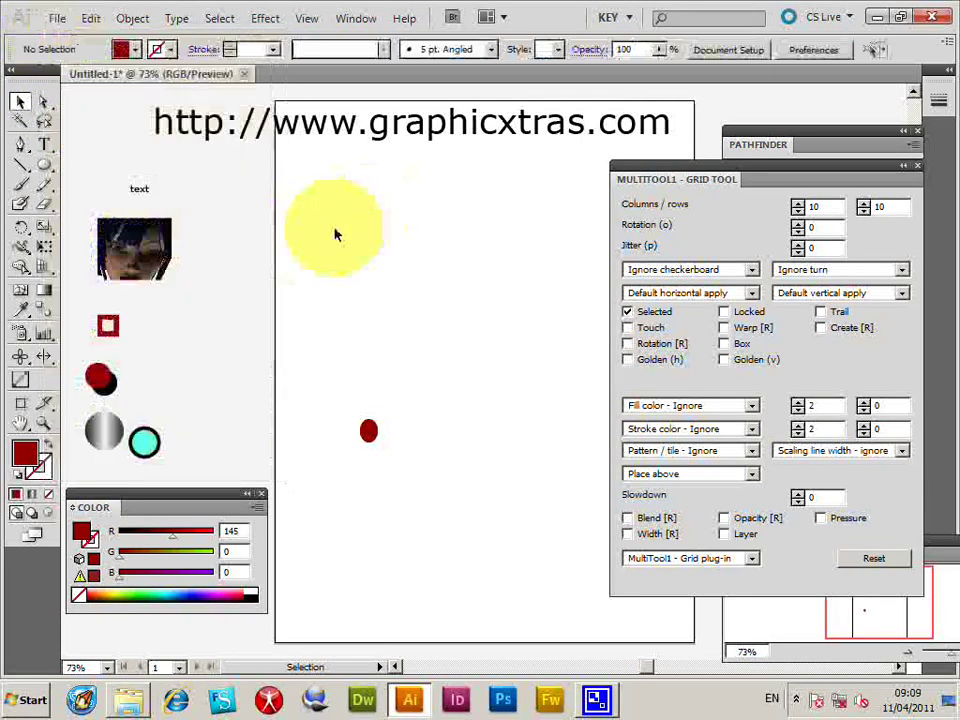
{"action": "left_click", "coordinate": [105, 326]}
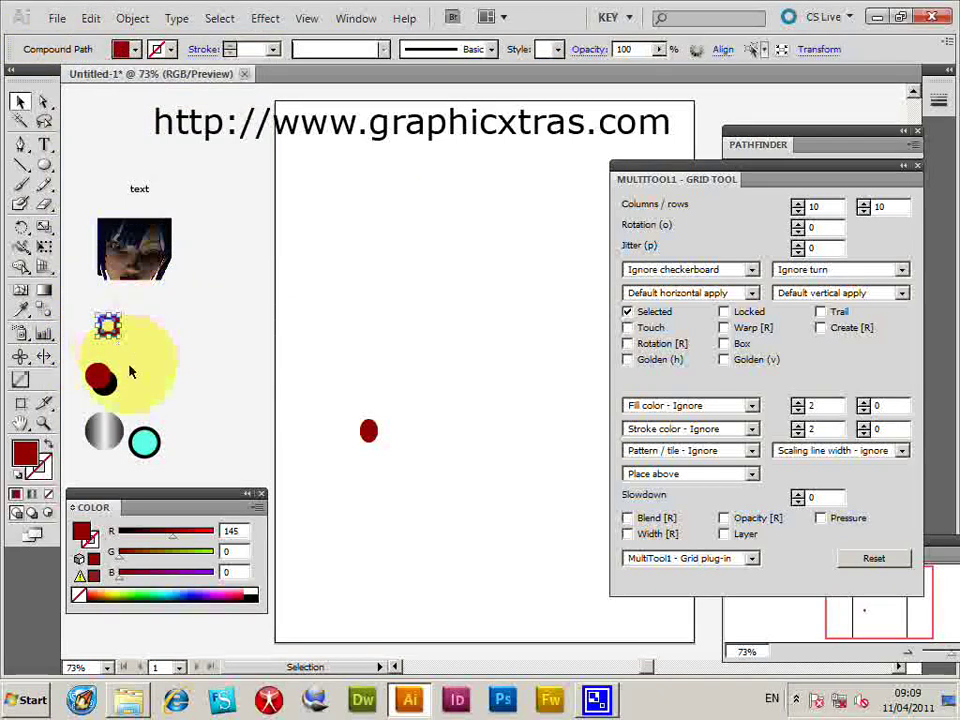
{"action": "left_click", "coordinate": [97, 389]}
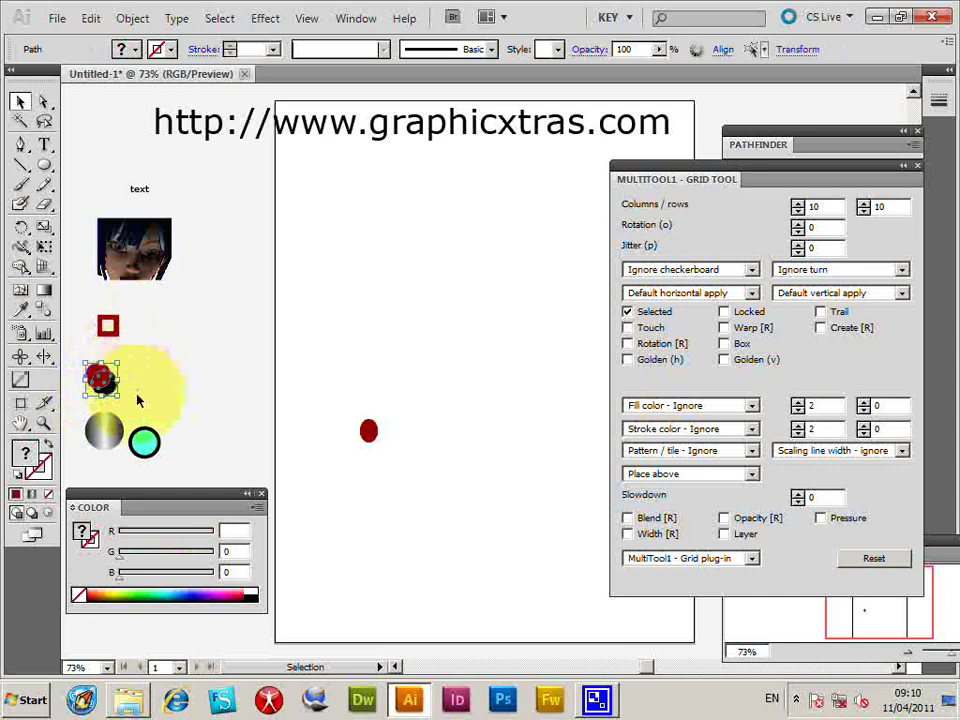
{"action": "left_click", "coordinate": [100, 430]}
{"action": "left_click", "coordinate": [144, 445]}
{"action": "left_click", "coordinate": [154, 407]}
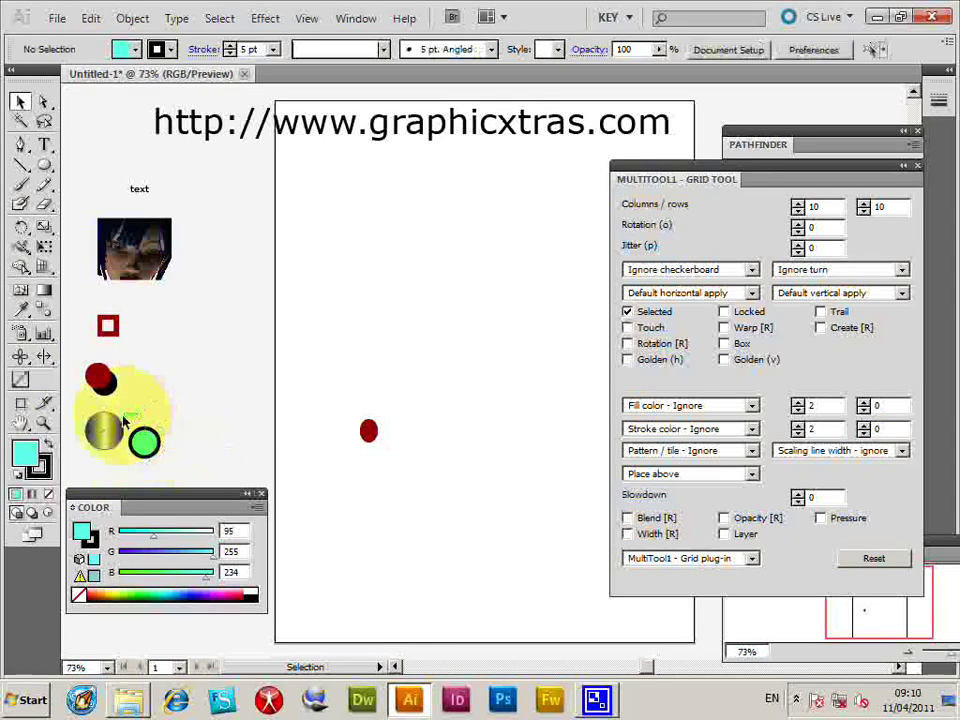
Move the red dot slightly down-left and drag a 10 by 10 grid from it
{"action": "left_click", "coordinate": [368, 430]}
{"action": "left_click_drag", "start_coordinate": [368, 430], "coordinate": [359, 440]}
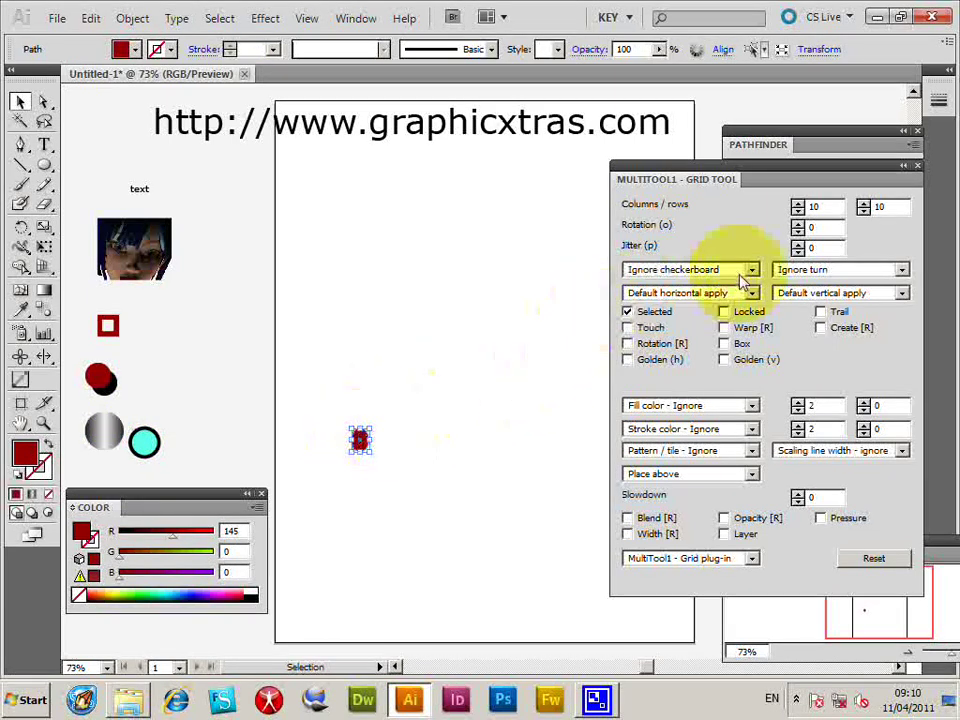
{"action": "left_click", "coordinate": [22, 381]}
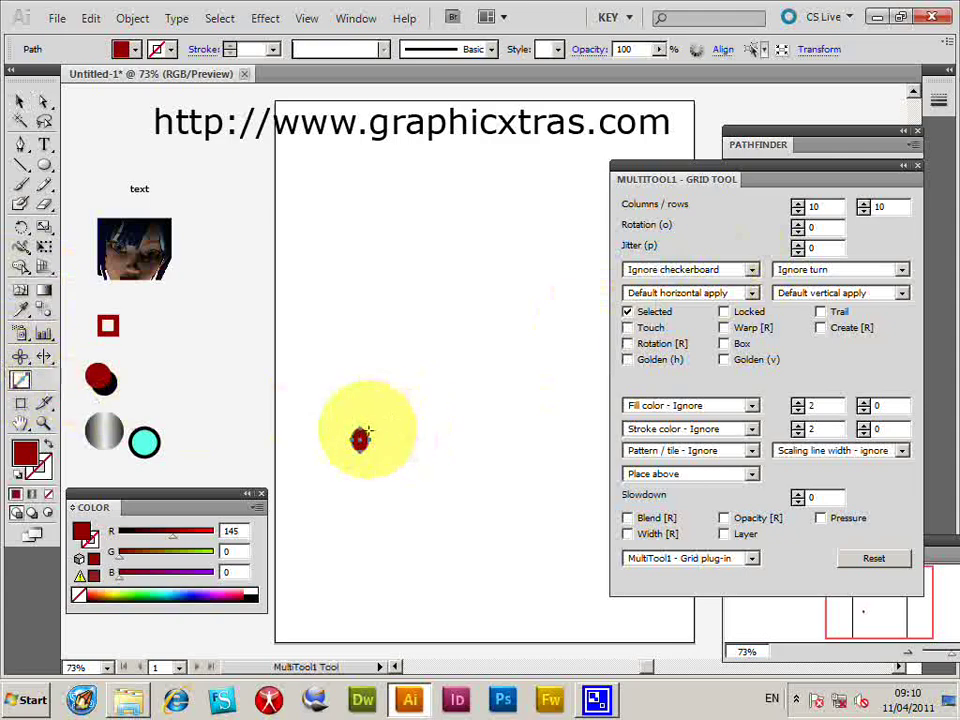
{"action": "left_click_drag", "start_coordinate": [360, 440], "coordinate": [664, 115]}
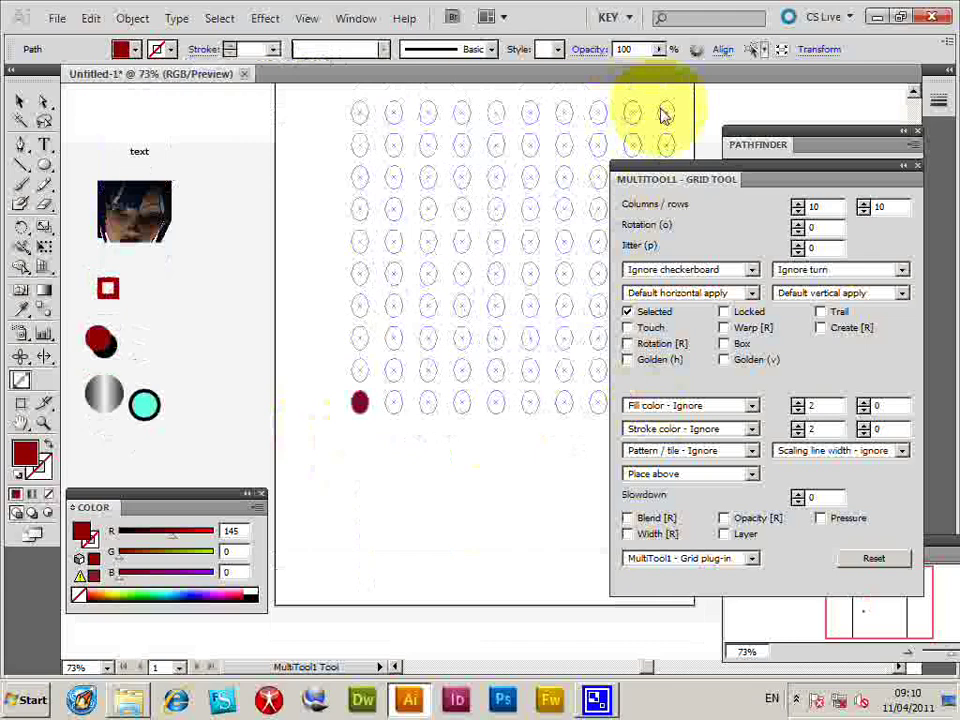
{"action": "left_click_drag", "start_coordinate": [664, 115], "coordinate": [666, 114]}
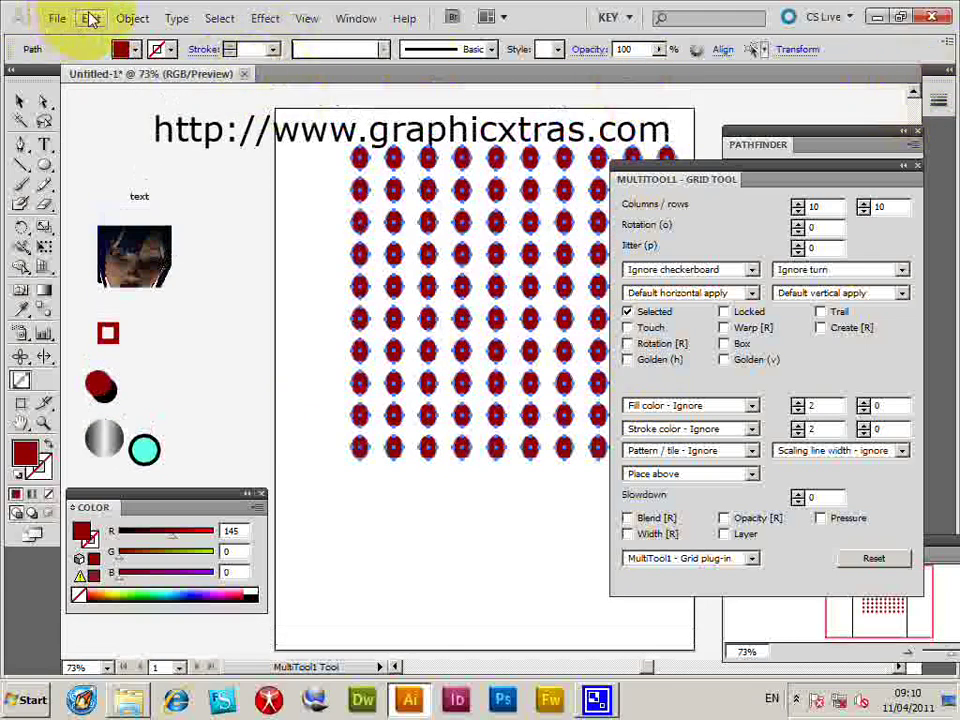
{"action": "left_click", "coordinate": [90, 18]}
{"action": "left_click", "coordinate": [92, 36]}
{"action": "left_click", "coordinate": [362, 445]}
{"action": "left_click", "coordinate": [815, 210]}
Set columns and rows to 5, drag a trial 5 by 5 grid, then undo it
{"action": "left_click_drag", "start_coordinate": [815, 207], "coordinate": [737, 212]}
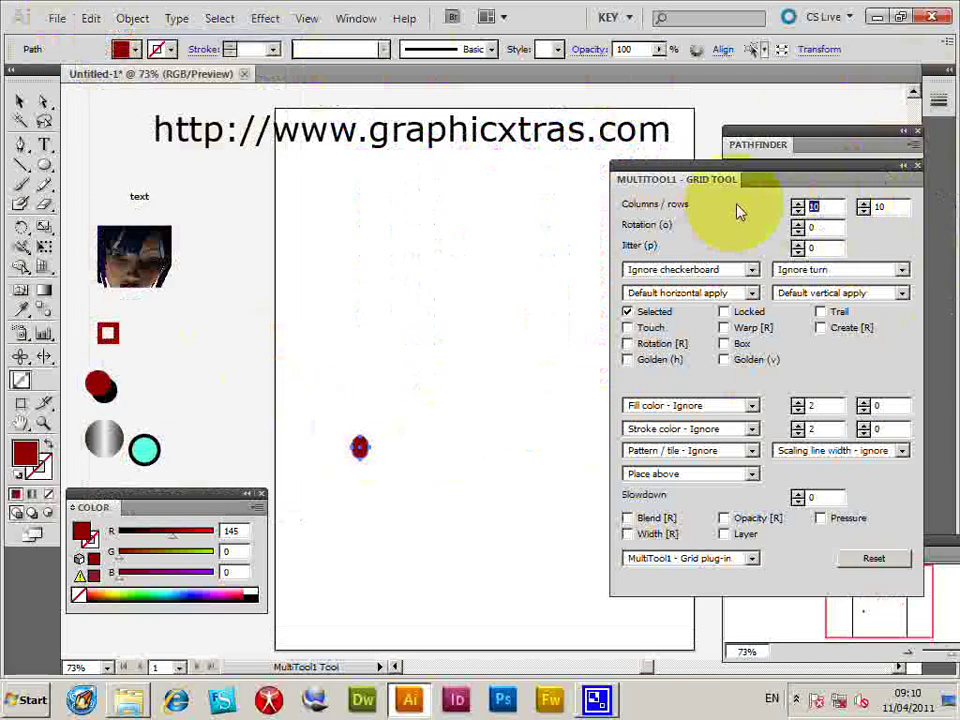
{"action": "type", "text": "5"}
{"action": "key", "text": "Tab"}
{"action": "type", "text": "5"}
{"action": "key", "text": "Tab"}
{"action": "left_click_drag", "start_coordinate": [360, 446], "coordinate": [516, 253]}
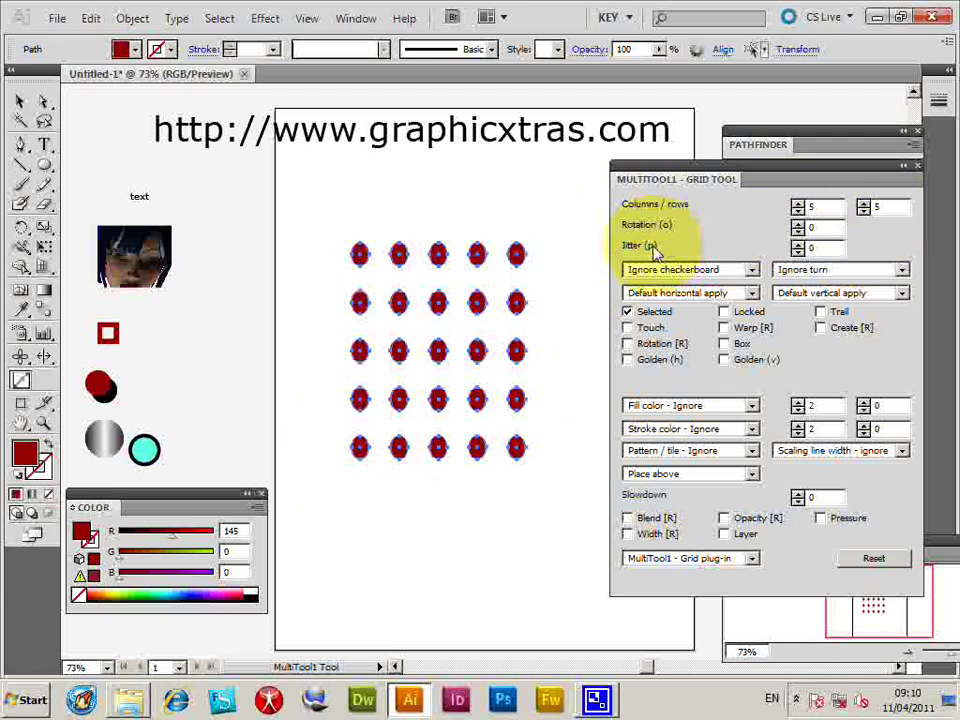
{"action": "key", "text": "ctrl+z"}
Set columns and rows to 12, drag a trial 12 by 12 grid, then undo it
{"action": "left_click", "coordinate": [812, 206]}
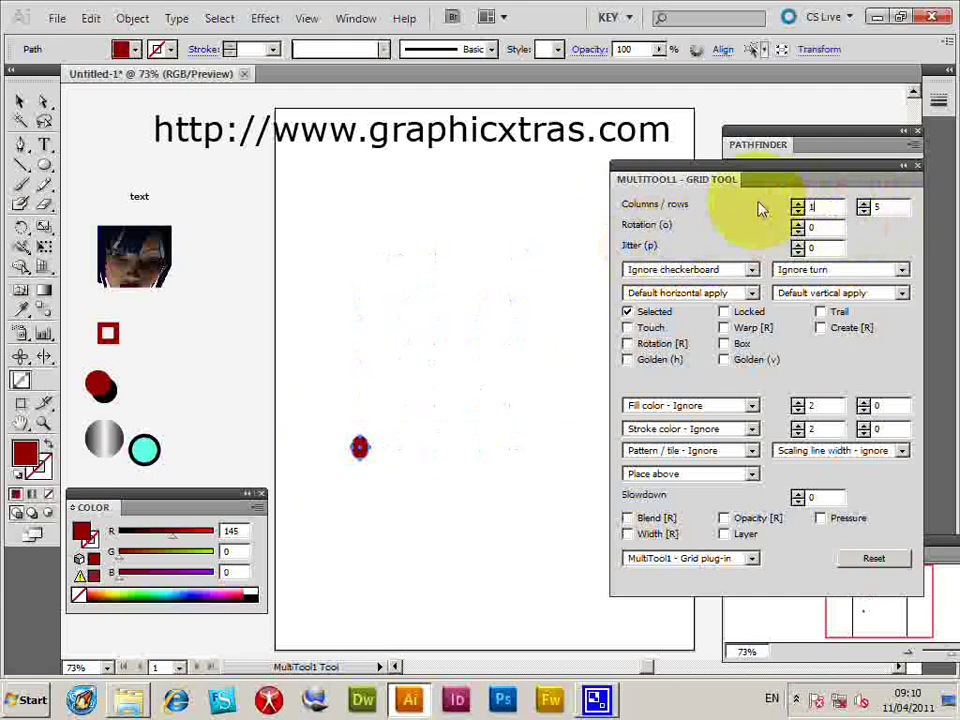
{"action": "type", "text": "12"}
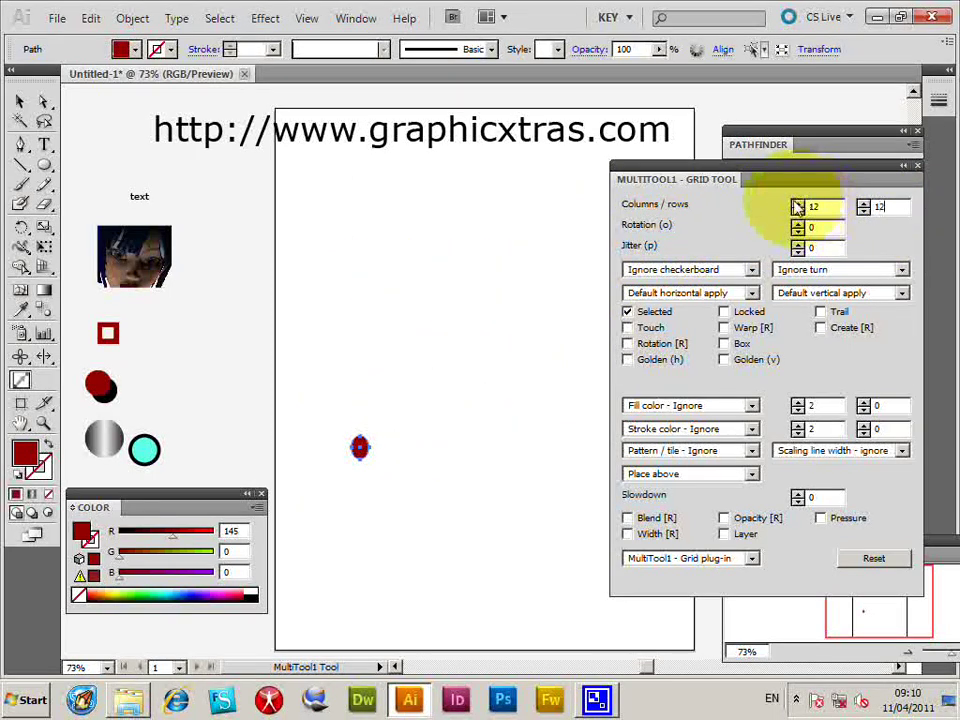
{"action": "key", "text": "Tab"}
{"action": "left_click_drag", "start_coordinate": [360, 447], "coordinate": [565, 200]}
{"action": "key", "text": "ctrl+z"}
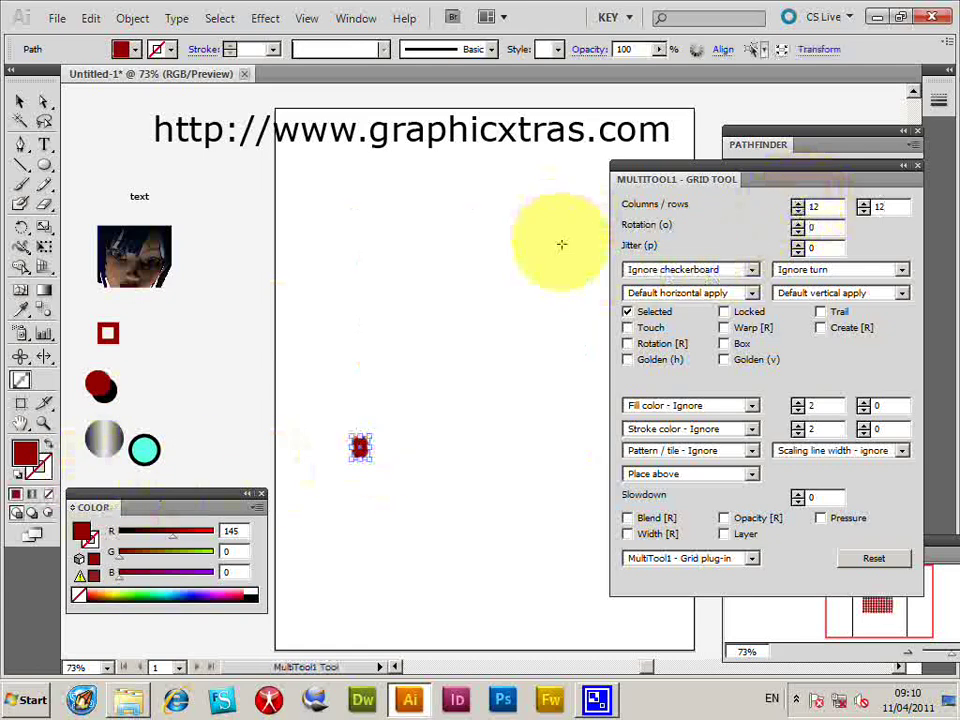
{"action": "left_click", "coordinate": [19, 101]}
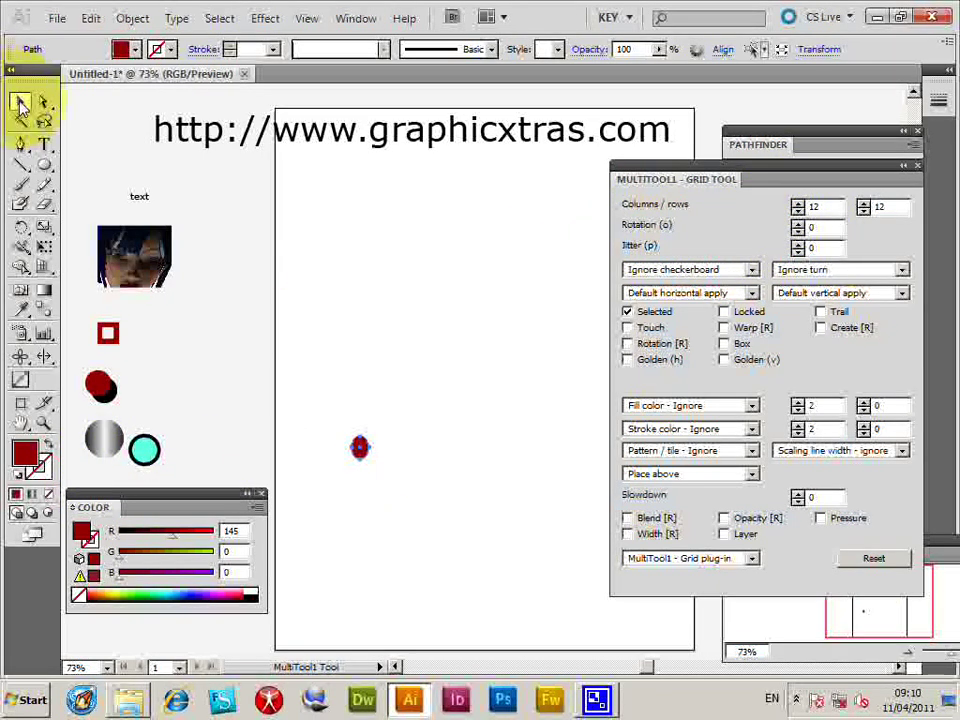
Stretch the red dot into an ellipse, trial a 45° rotated grid, then set rotation to 360
{"action": "left_click_drag", "start_coordinate": [358, 440], "coordinate": [330, 556]}
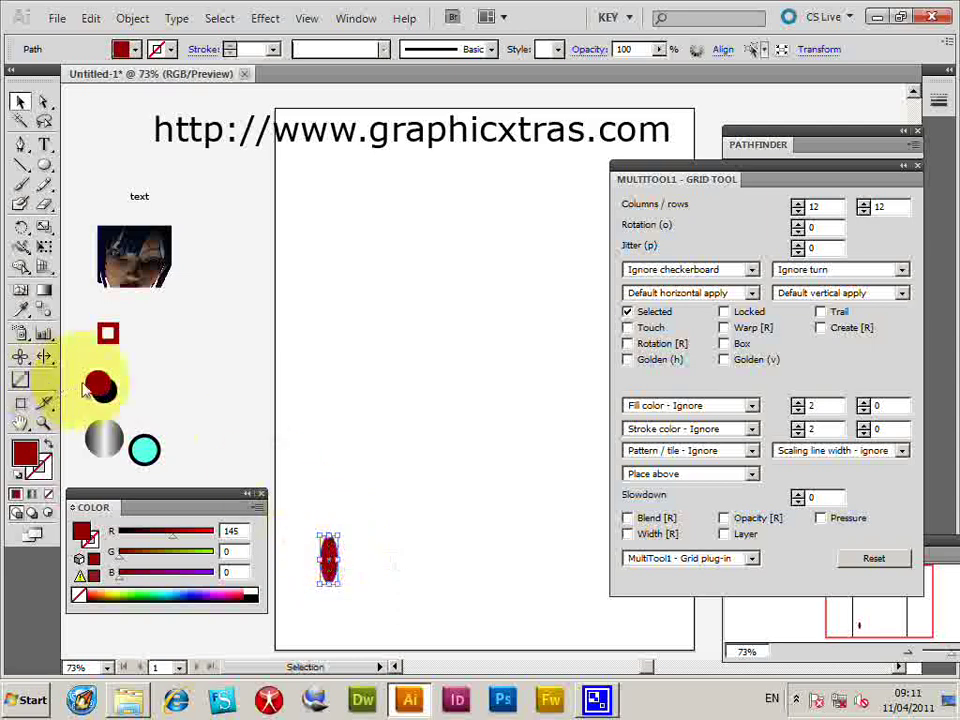
{"action": "left_click", "coordinate": [822, 228]}
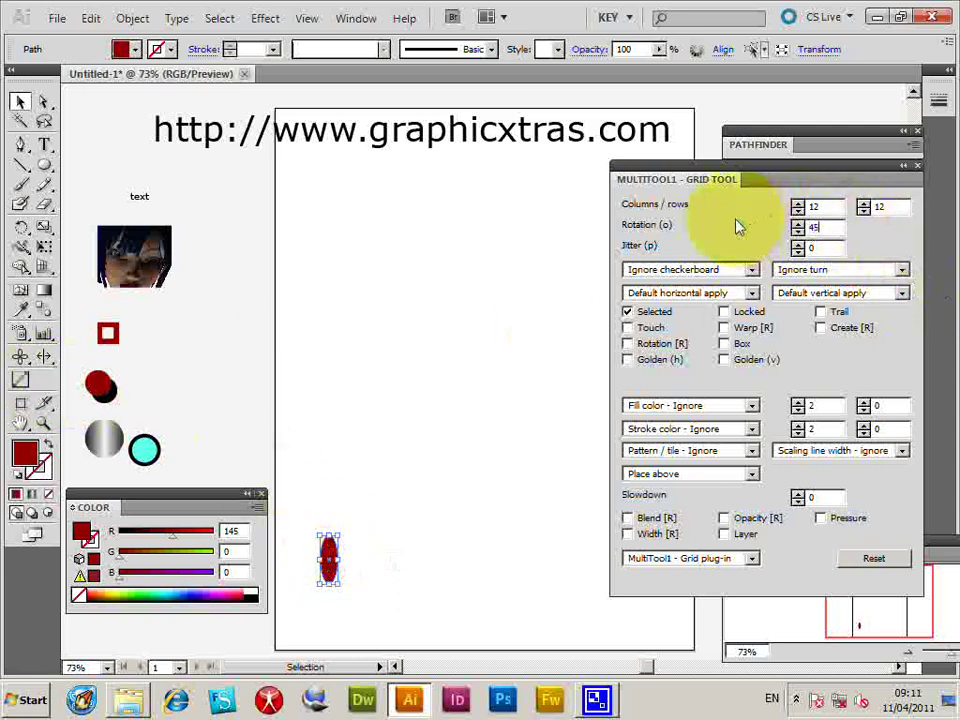
{"action": "left_click", "coordinate": [20, 379]}
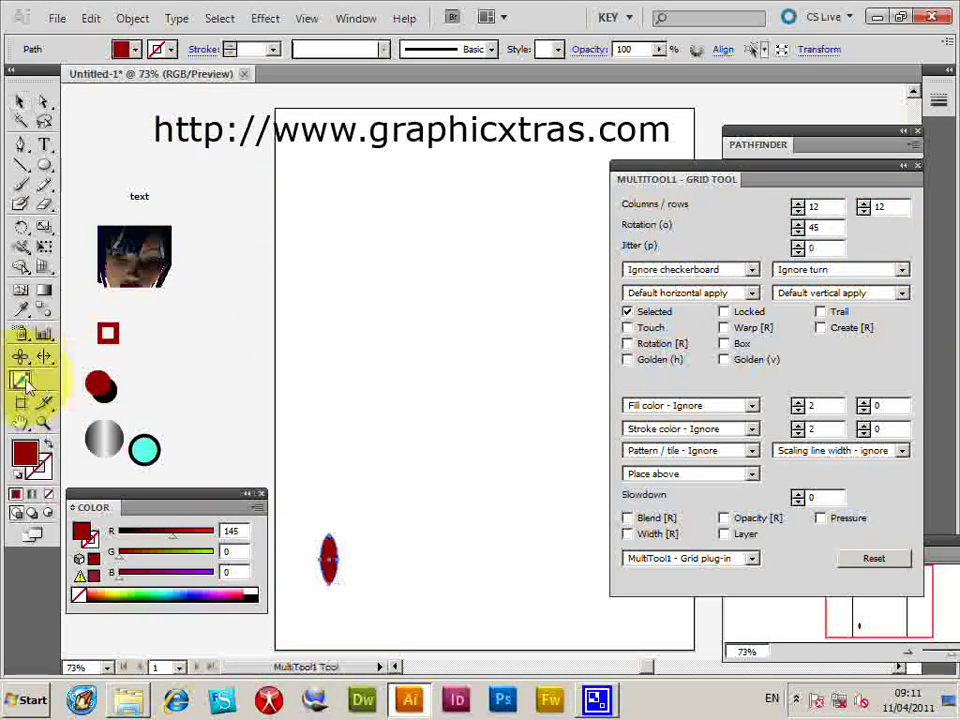
{"action": "left_click_drag", "start_coordinate": [329, 553], "coordinate": [660, 168]}
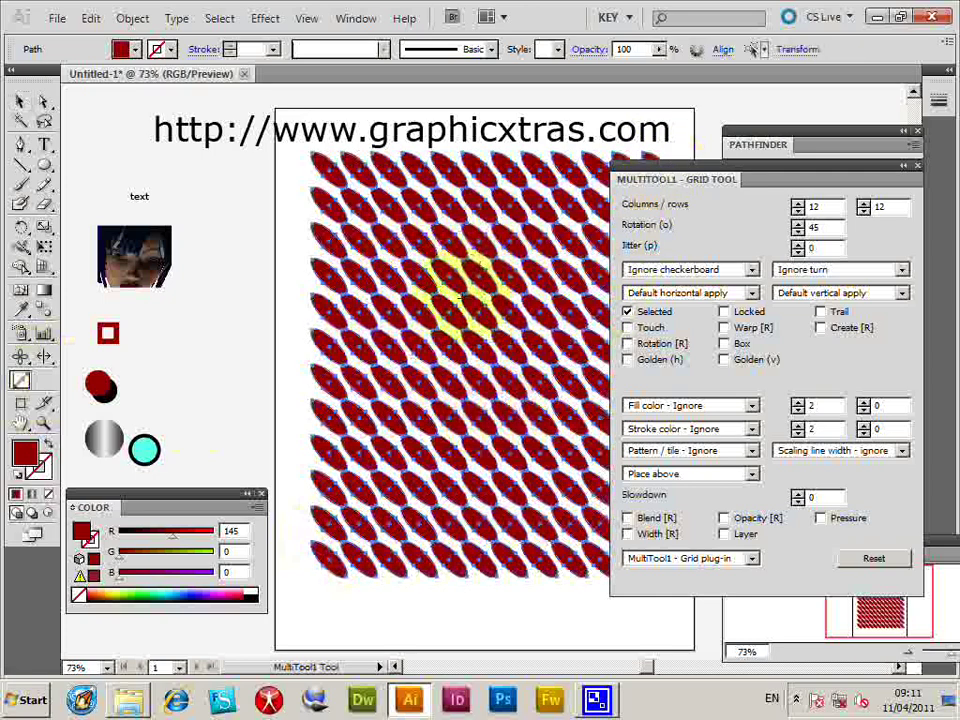
{"action": "key", "text": "ctrl+z"}
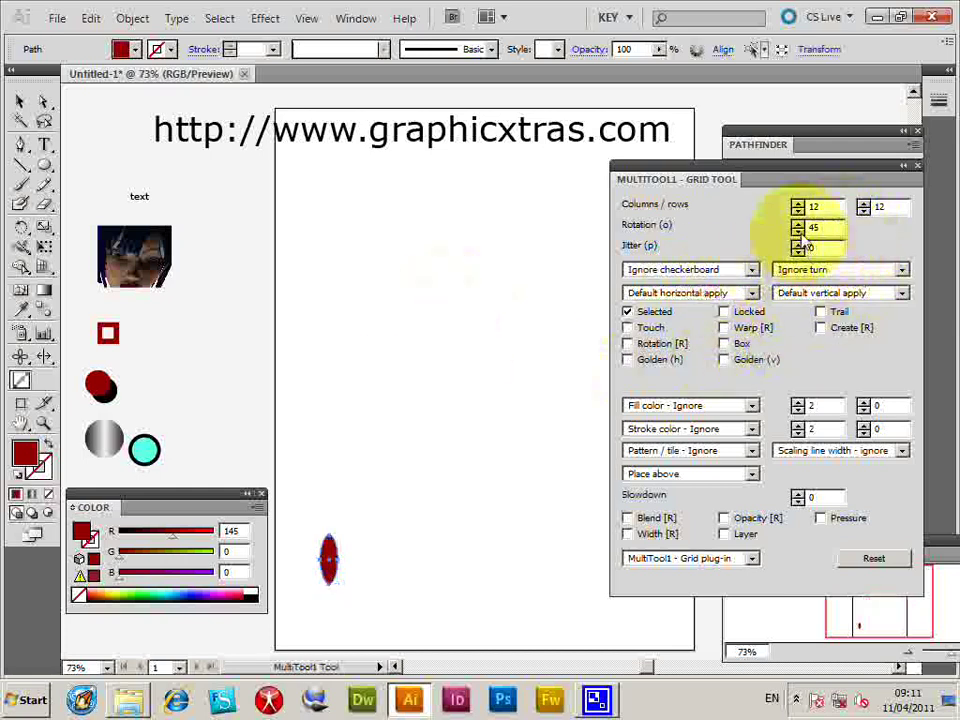
{"action": "left_click_drag", "start_coordinate": [831, 228], "coordinate": [784, 226]}
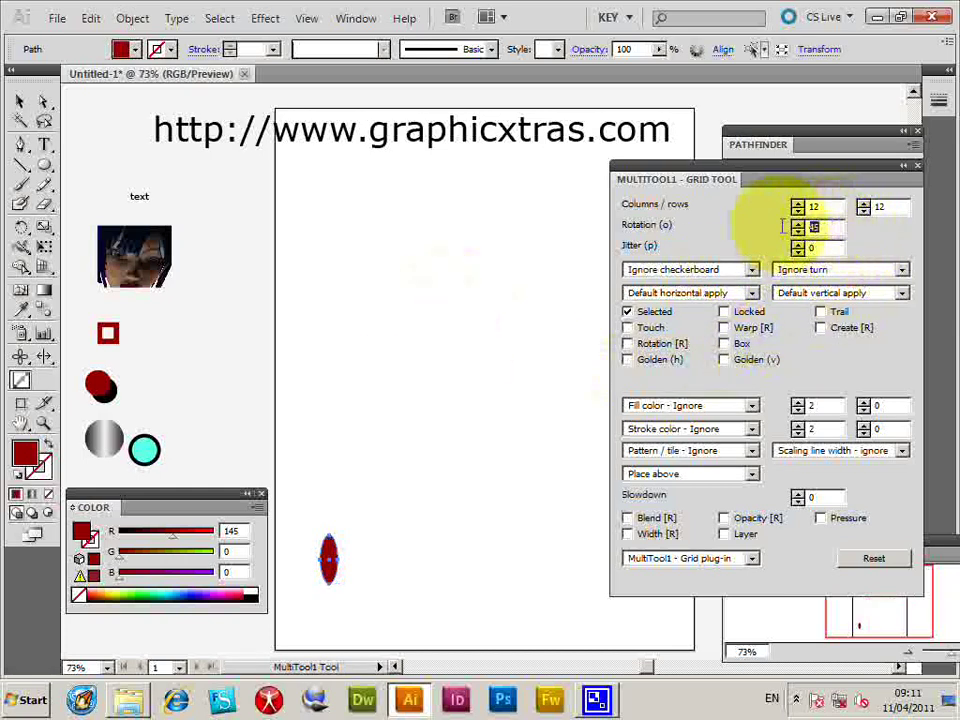
{"action": "type", "text": "360"}
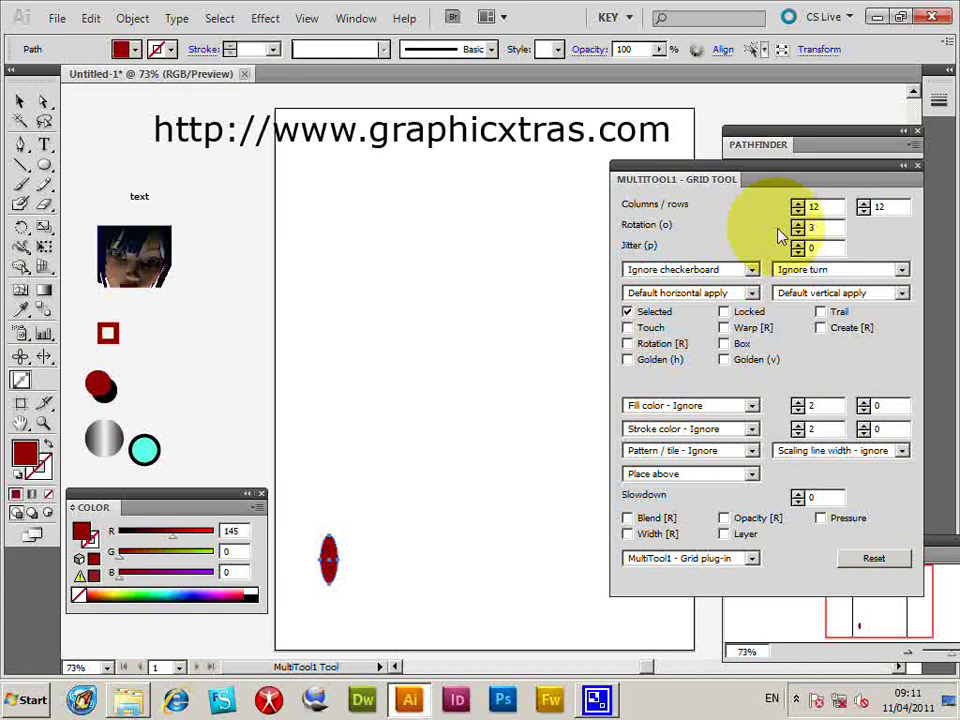
Trial a randomly rotated ellipse grid with Rotation [R], undo it, and reset rotation to 0
{"action": "left_click", "coordinate": [628, 344]}
{"action": "left_click_drag", "start_coordinate": [330, 558], "coordinate": [600, 220]}
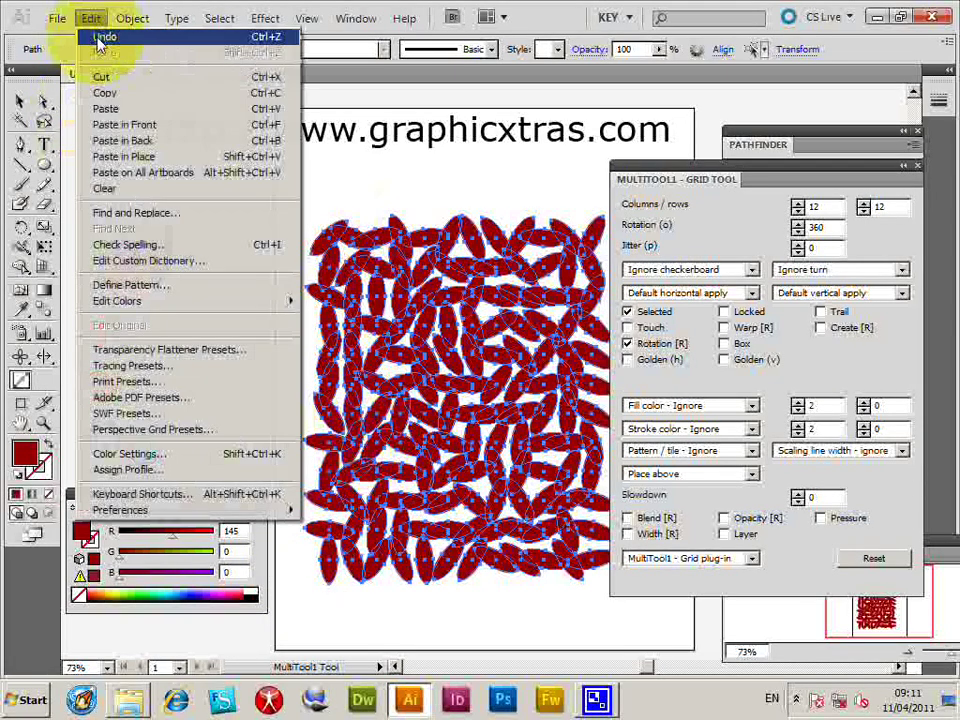
{"action": "left_click", "coordinate": [111, 34]}
{"action": "double_click", "coordinate": [815, 227]}
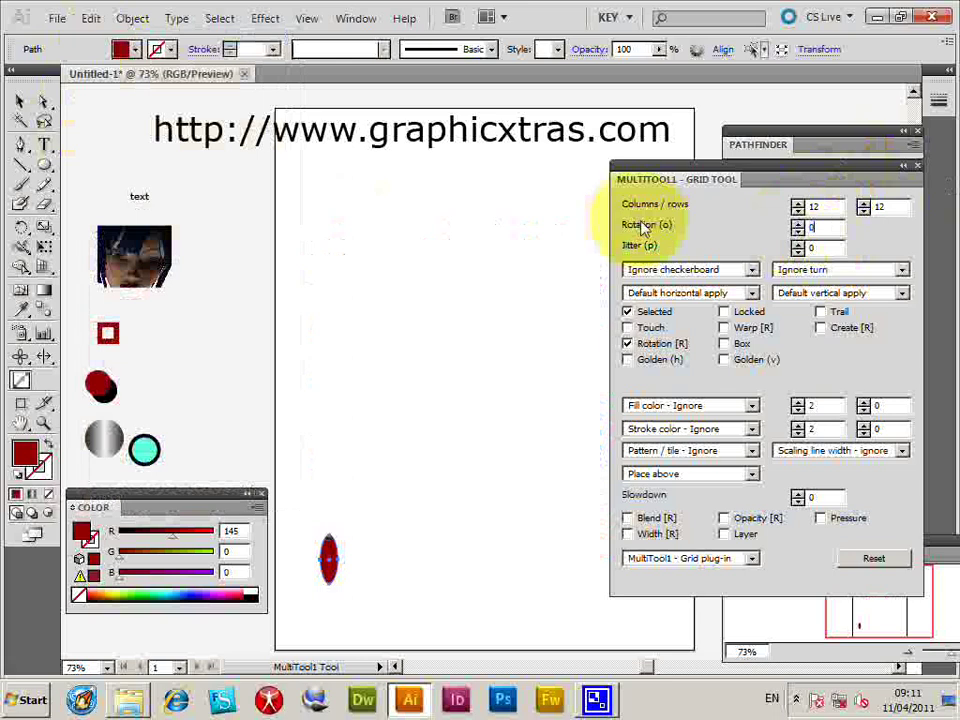
{"action": "key", "text": "Tab"}
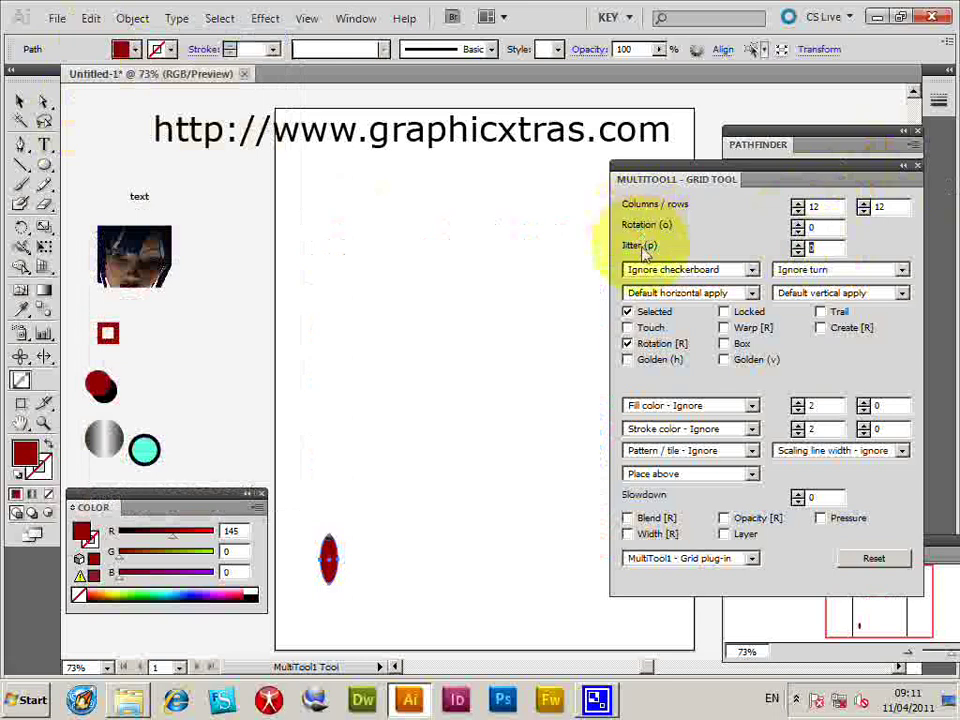
Turn off Rotation [R], turn on Locked, and shrink the red ellipse
{"action": "left_click", "coordinate": [654, 348]}
{"action": "left_click", "coordinate": [724, 312]}
{"action": "left_click", "coordinate": [20, 101]}
{"action": "left_click", "coordinate": [330, 545]}
{"action": "left_click_drag", "start_coordinate": [340, 541], "coordinate": [338, 558]}
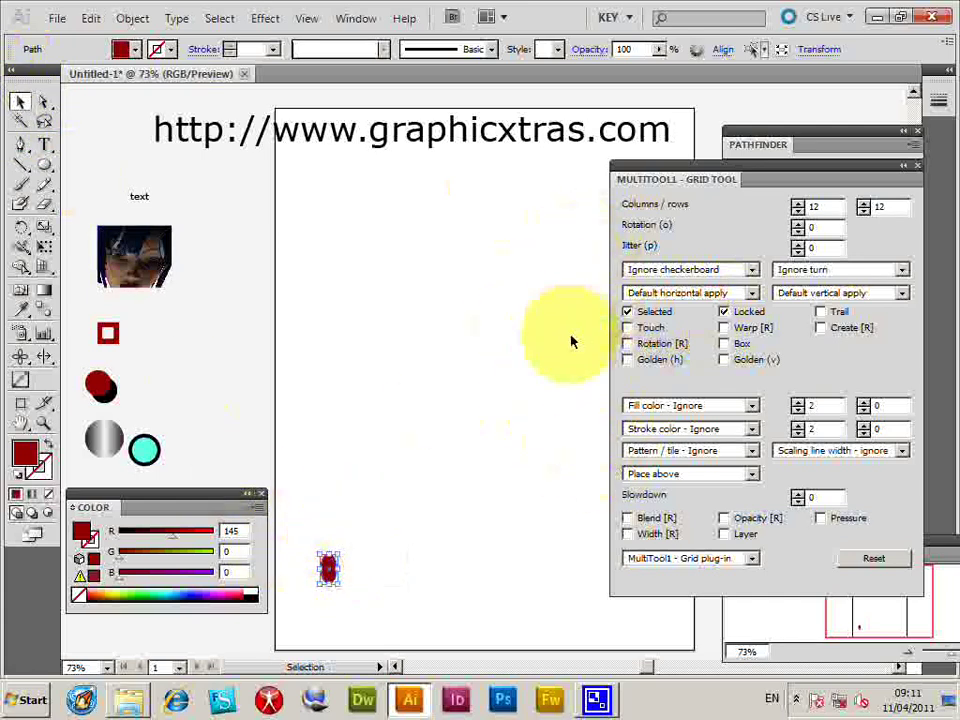
Trial a locked ellipse grid, undo it, then swap Locked off for Warp [R] on
{"action": "left_click", "coordinate": [20, 380]}
{"action": "left_click_drag", "start_coordinate": [328, 568], "coordinate": [580, 308]}
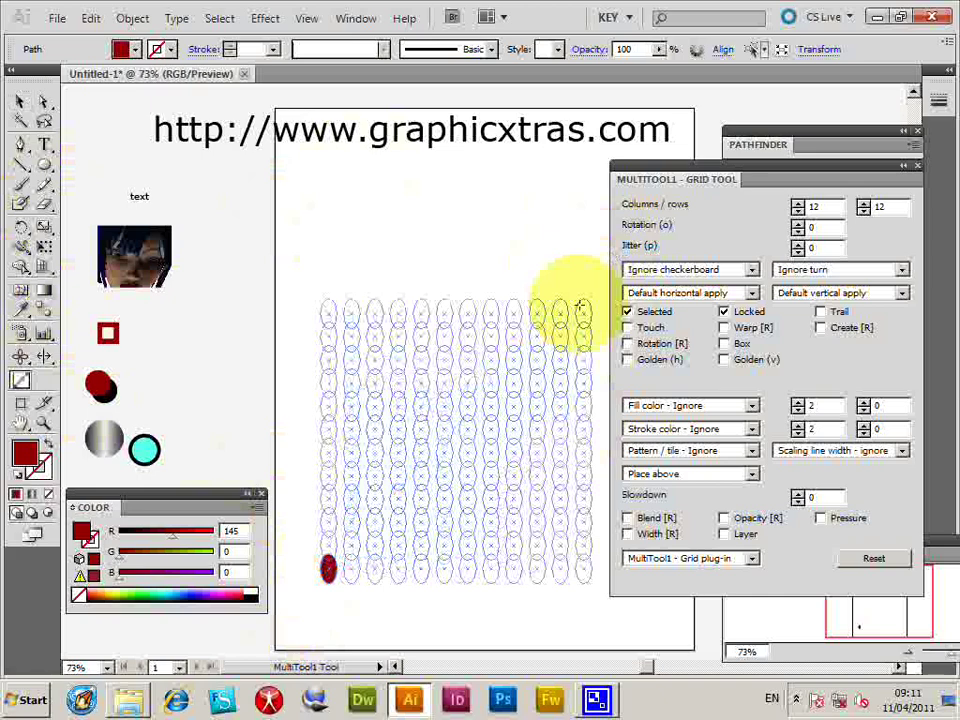
{"action": "mouse_move", "coordinate": [580, 308]}
{"action": "left_mouse_down"}
{"action": "mouse_move", "coordinate": [725, 150]}
{"action": "mouse_move", "coordinate": [591, 279]}
{"action": "mouse_move", "coordinate": [592, 308]}
{"action": "left_mouse_up"}
{"action": "left_click", "coordinate": [90, 18]}
{"action": "left_click", "coordinate": [94, 36]}
{"action": "left_click", "coordinate": [724, 311]}
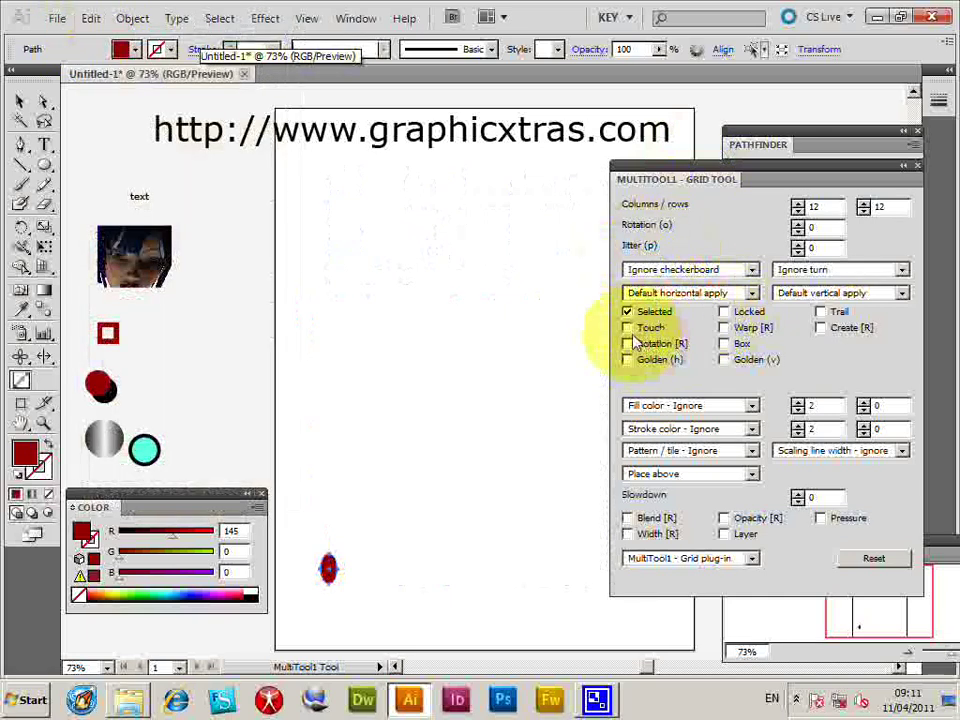
{"action": "left_click", "coordinate": [724, 327]}
Drag a warped grid from the red ellipse, then undo it with Edit > Undo
{"action": "left_click_drag", "start_coordinate": [329, 569], "coordinate": [390, 295]}
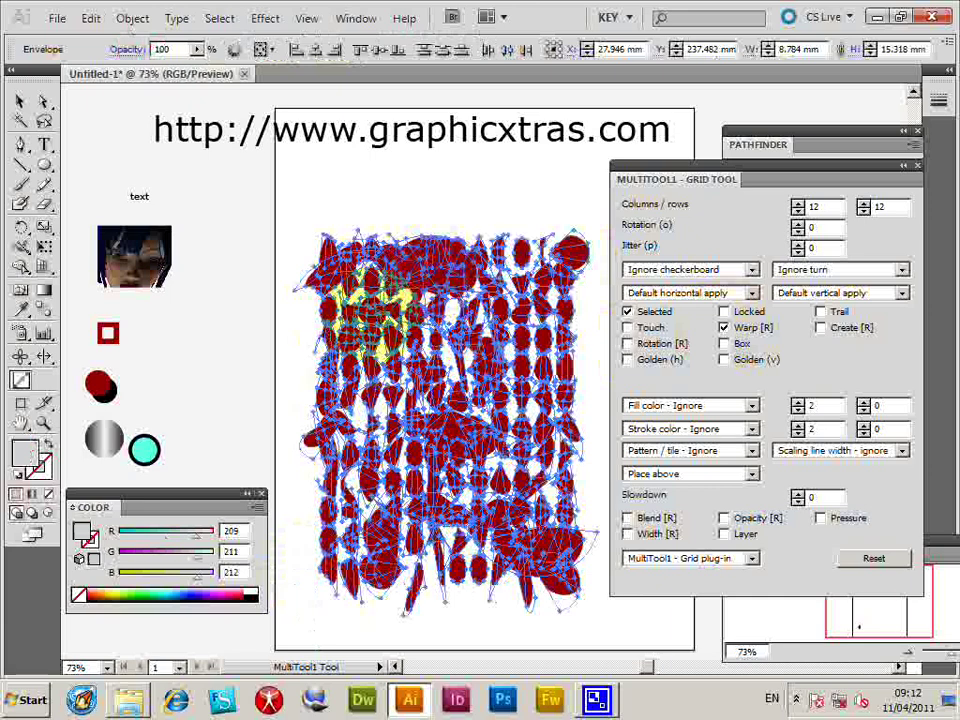
{"action": "left_click", "coordinate": [90, 17]}
{"action": "left_click", "coordinate": [96, 38]}
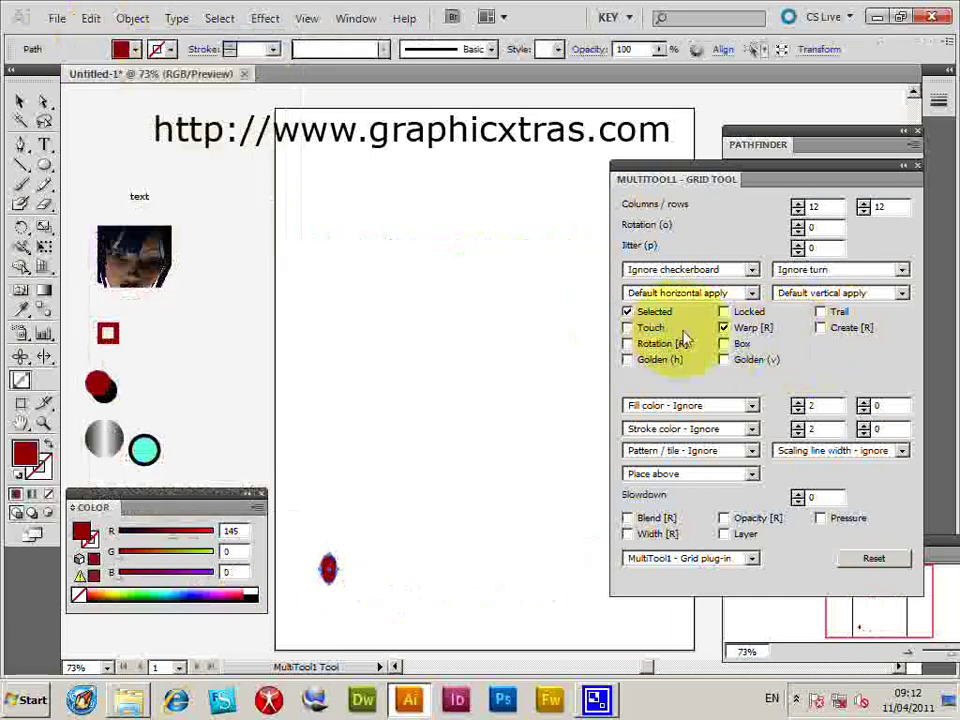
Turn on Create [R], trial a gapped ellipse grid, undo it, and delete the red ellipse
{"action": "left_click", "coordinate": [822, 327]}
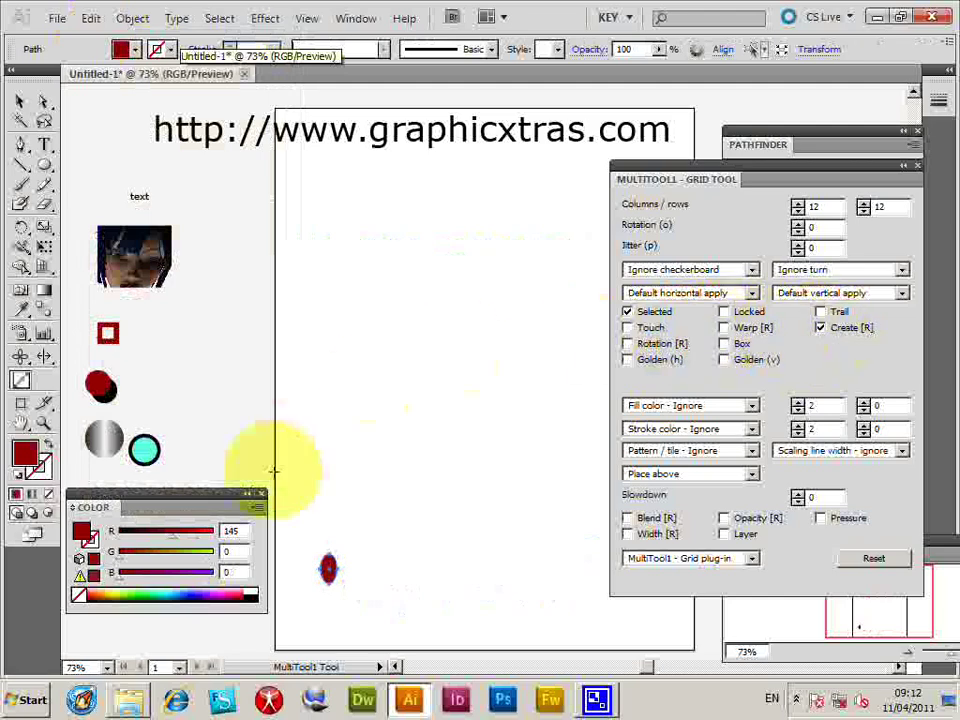
{"action": "left_click_drag", "start_coordinate": [328, 569], "coordinate": [594, 214]}
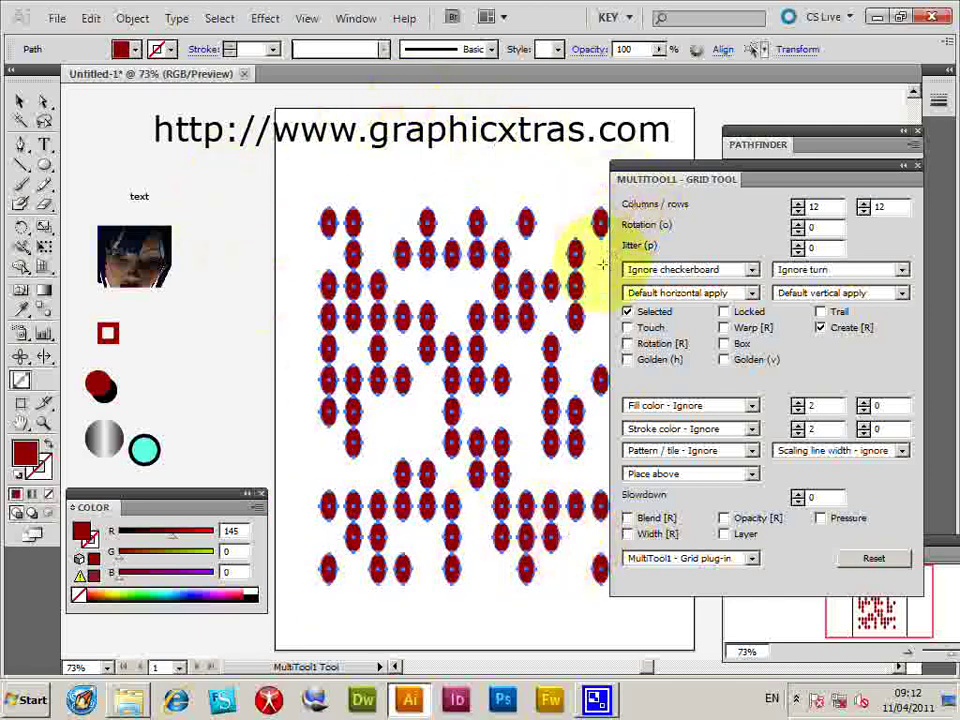
{"action": "key", "text": "ctrl+z"}
{"action": "left_click", "coordinate": [19, 101]}
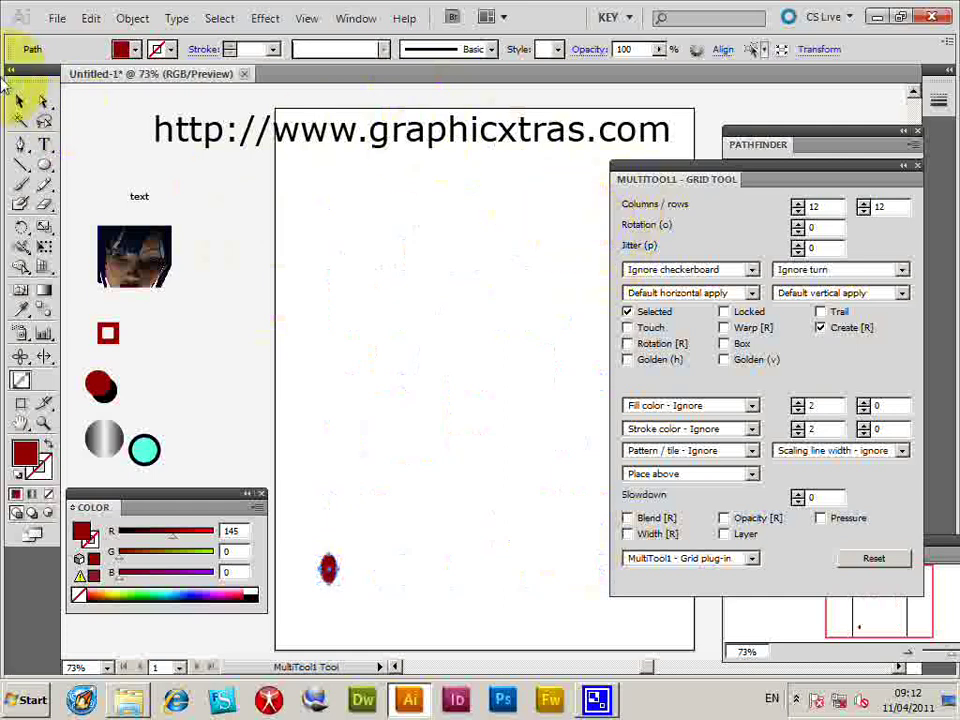
{"action": "key", "text": "Delete"}
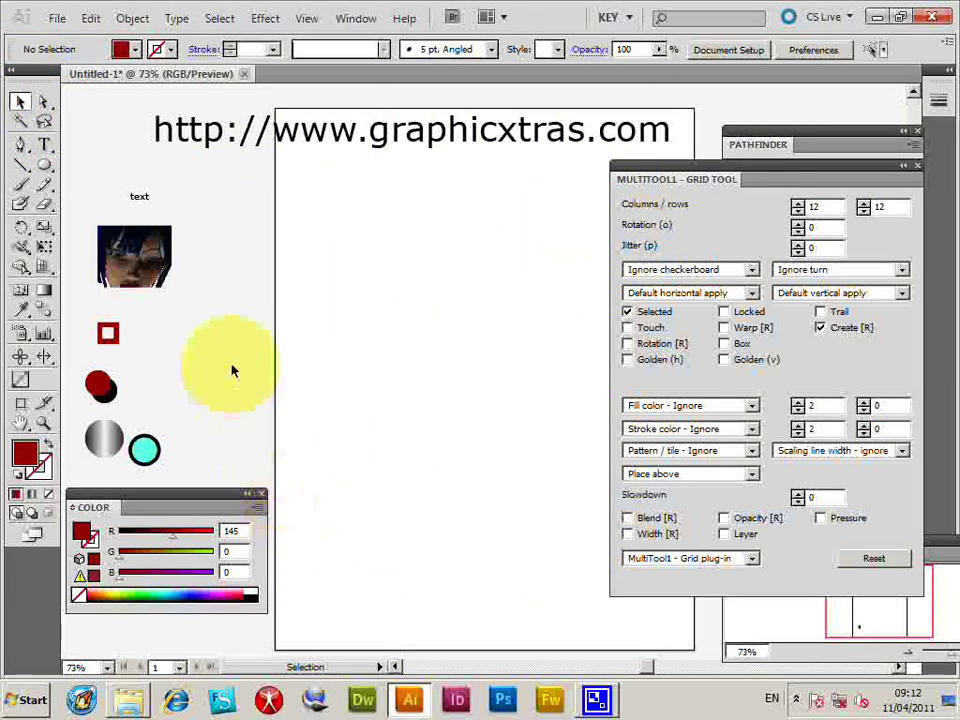
Place the red square on the artboard, then trial a 12×12 grid with Create off and undo it
{"action": "left_click_drag", "start_coordinate": [110, 333], "coordinate": [318, 486]}
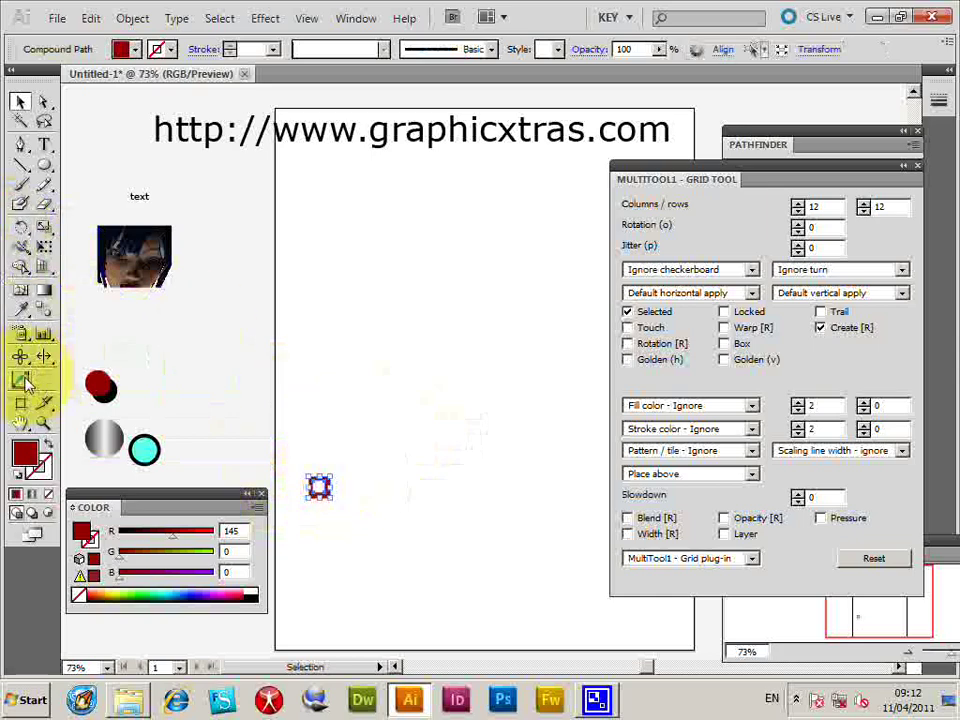
{"action": "left_click", "coordinate": [820, 327]}
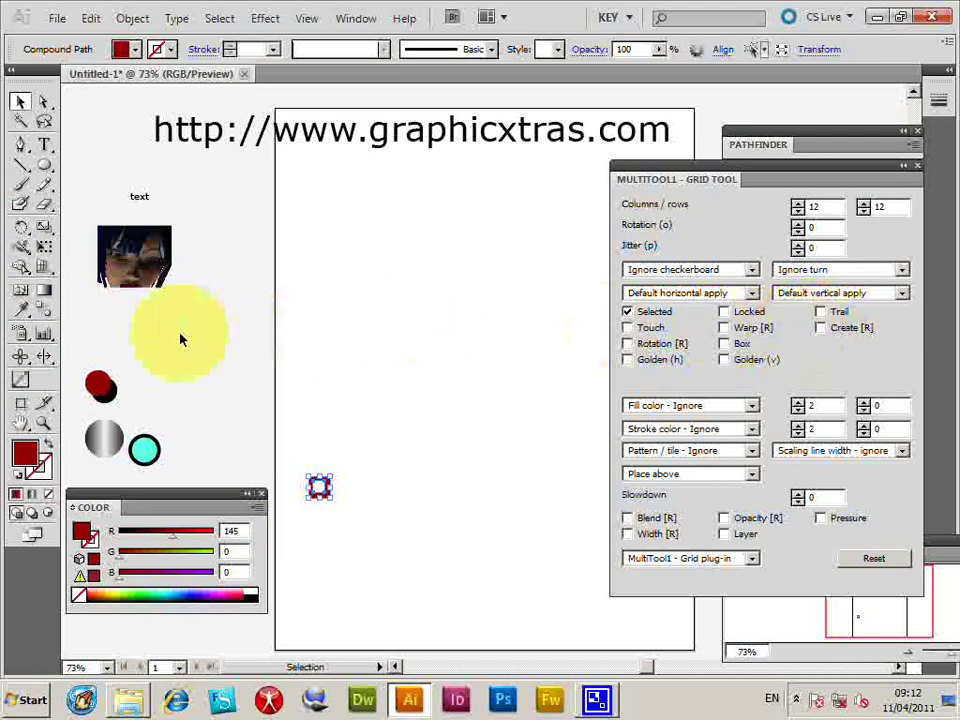
{"action": "left_click", "coordinate": [20, 379]}
{"action": "left_click_drag", "start_coordinate": [319, 486], "coordinate": [563, 180]}
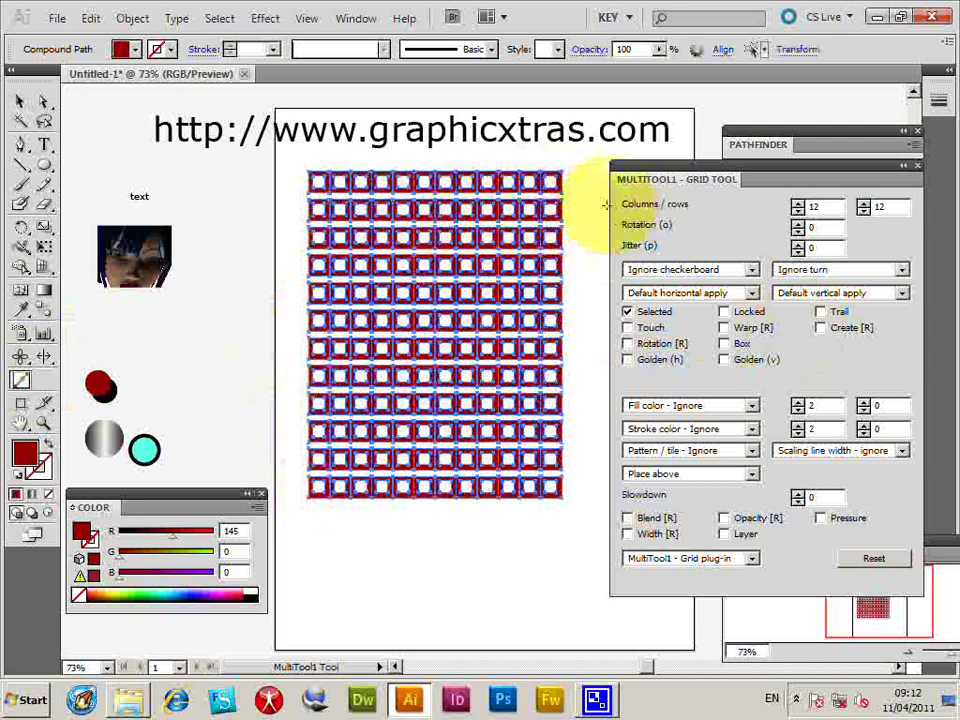
{"action": "key", "text": "ctrl+z"}
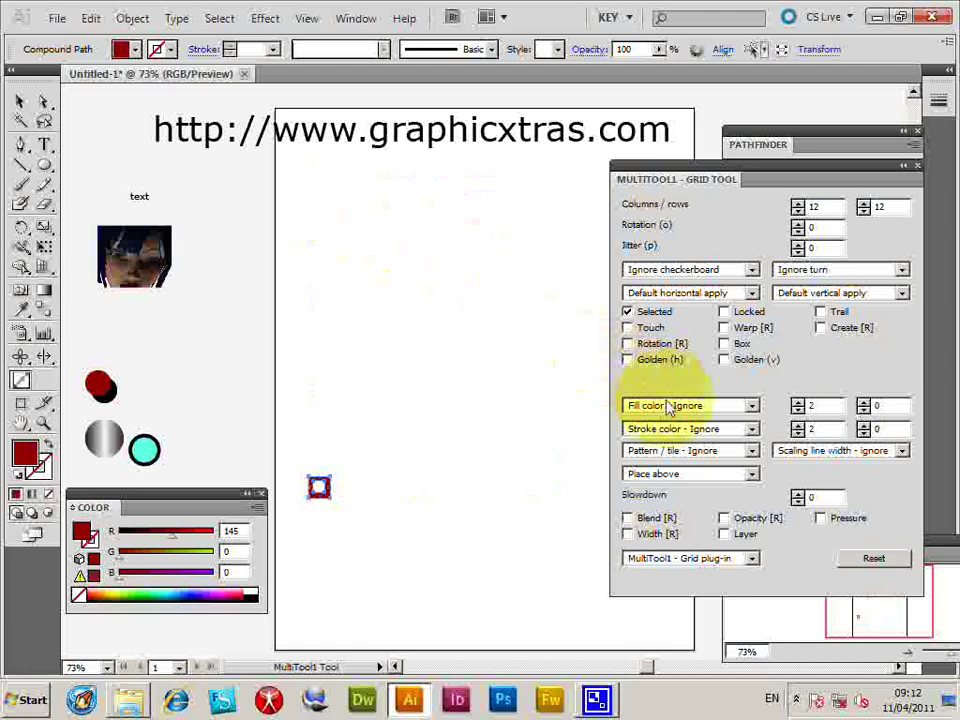
Try a square grid with the To white fill colour option, then undo it
{"action": "left_click", "coordinate": [660, 408]}
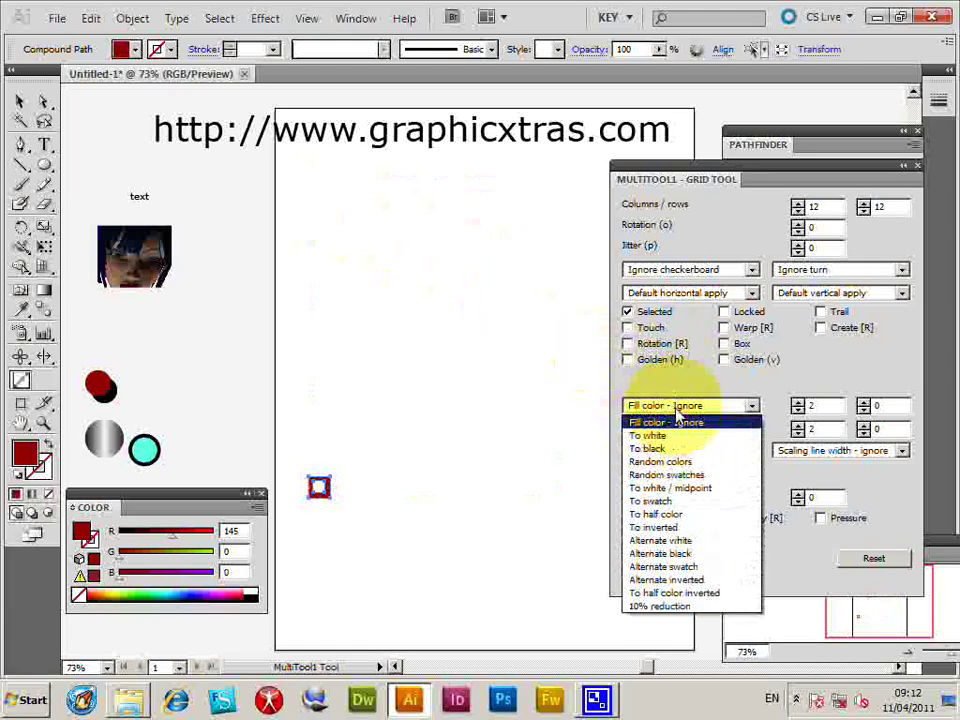
{"action": "left_click", "coordinate": [665, 436]}
{"action": "left_click_drag", "start_coordinate": [317, 487], "coordinate": [572, 180]}
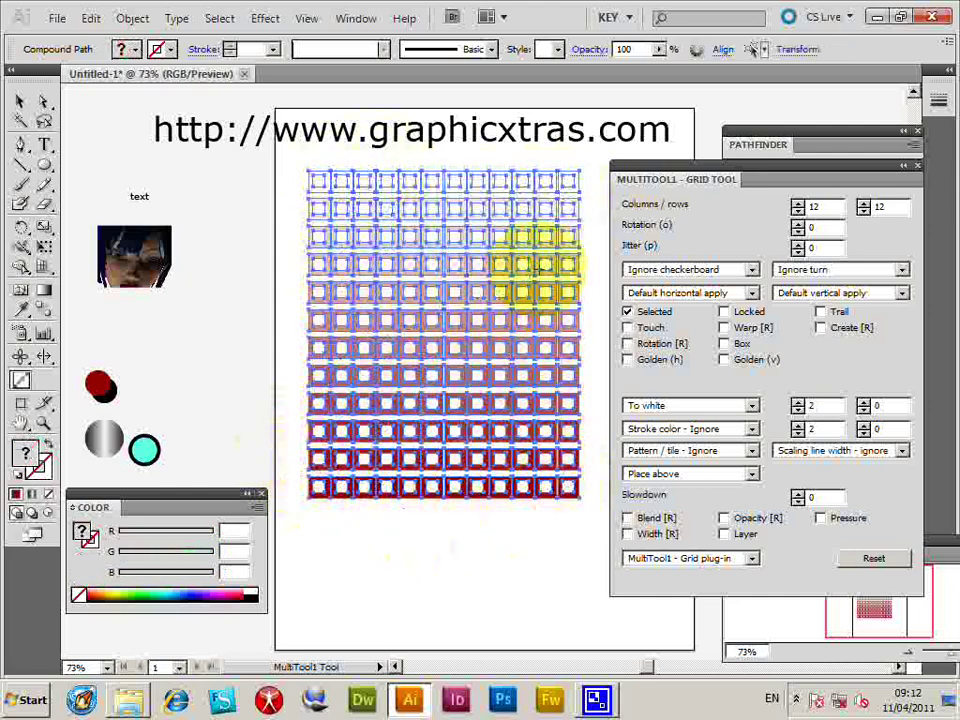
{"action": "left_click", "coordinate": [90, 18]}
{"action": "left_click", "coordinate": [125, 40]}
Try a To black fill grid, then spread a randomly coloured 12×12 square grid
{"action": "left_click", "coordinate": [664, 405]}
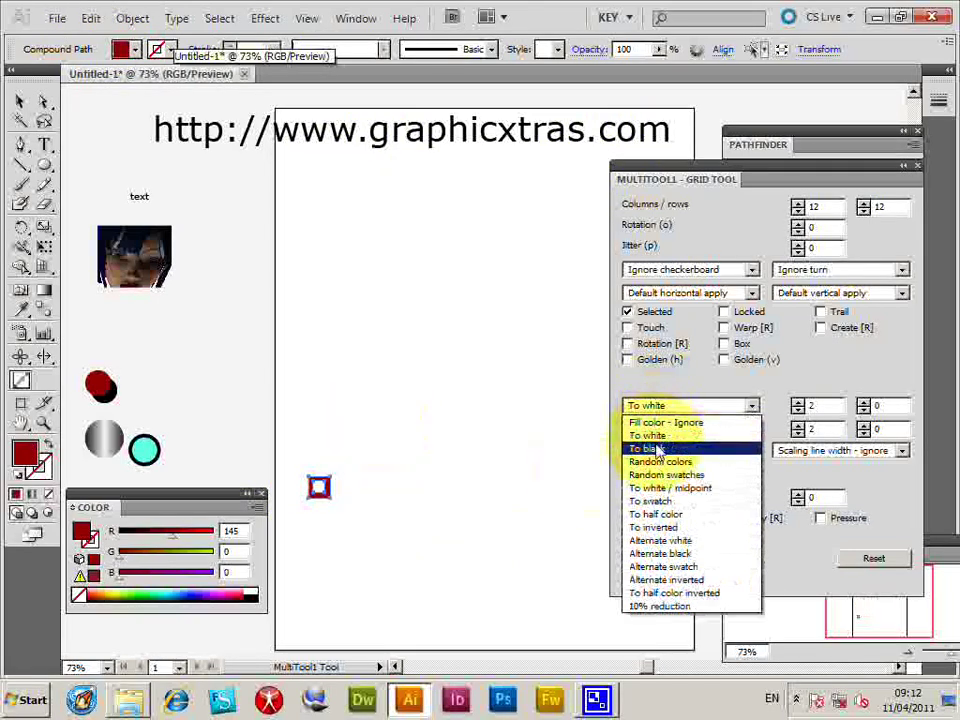
{"action": "left_click", "coordinate": [657, 449]}
{"action": "left_click_drag", "start_coordinate": [386, 450], "coordinate": [560, 190]}
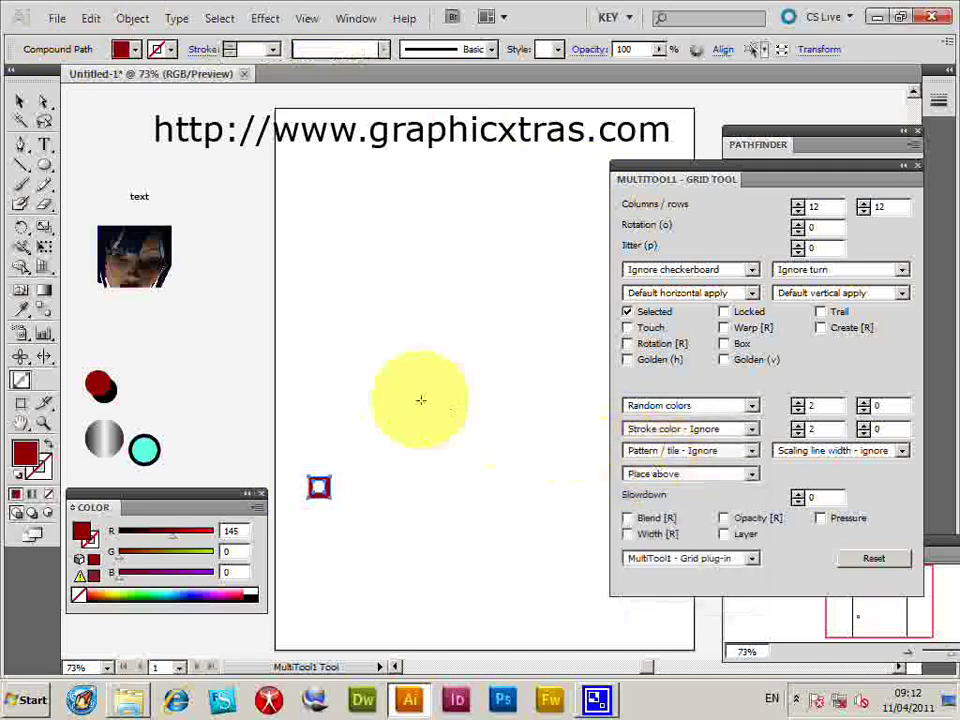
{"action": "left_click_drag", "start_coordinate": [317, 486], "coordinate": [585, 175]}
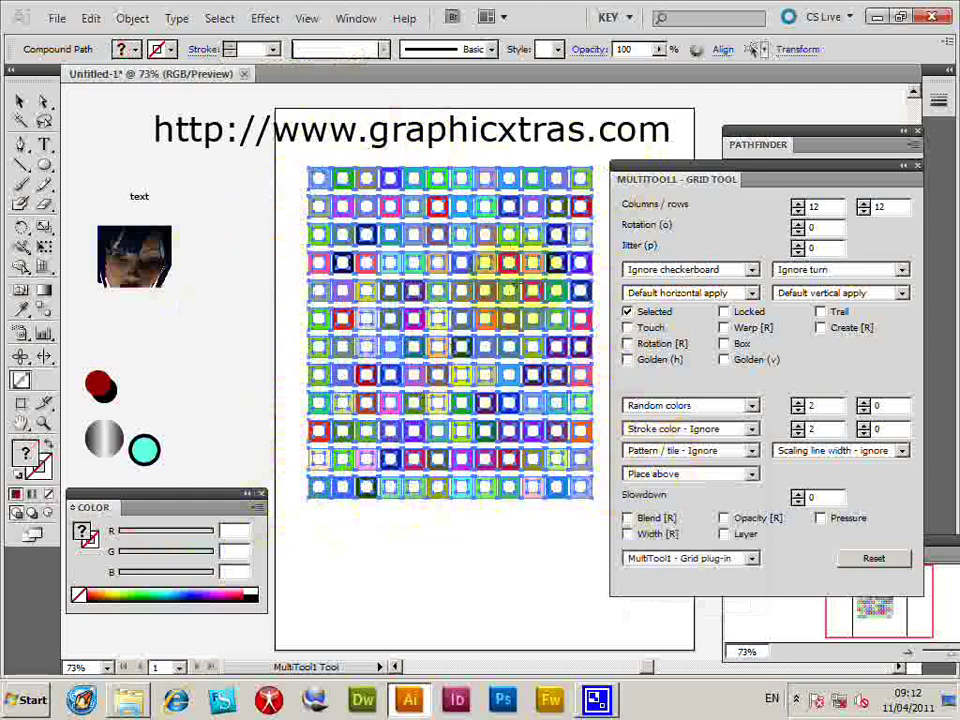
{"action": "left_click", "coordinate": [93, 20]}
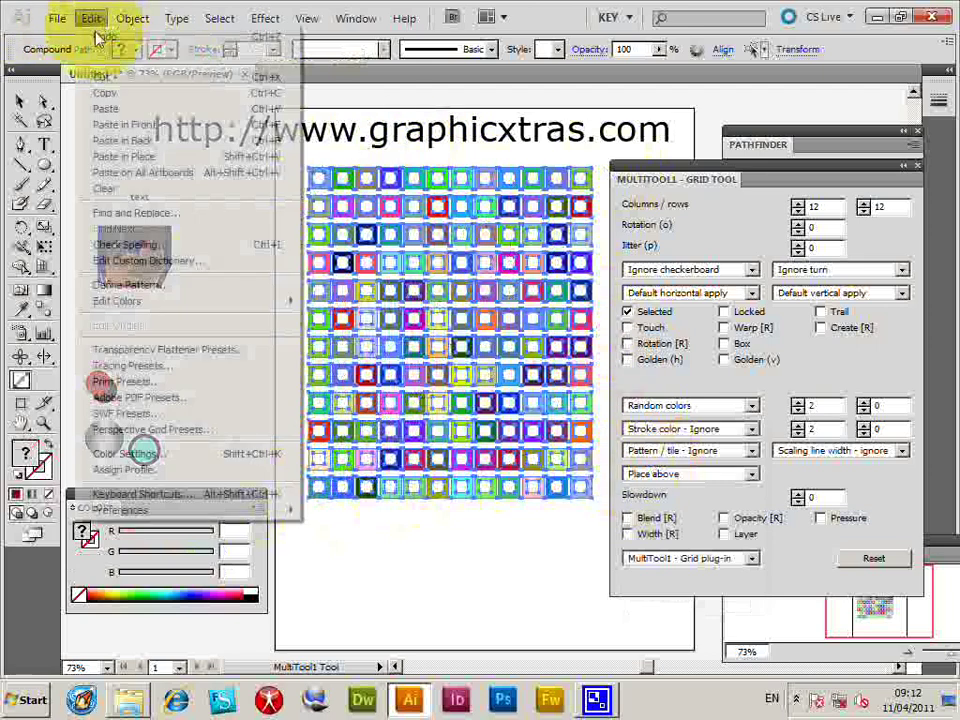
Undo the random-colour grid, then try a Random swatches square grid and undo it
{"action": "left_click", "coordinate": [96, 37]}
{"action": "left_click_drag", "start_coordinate": [326, 450], "coordinate": [574, 186]}
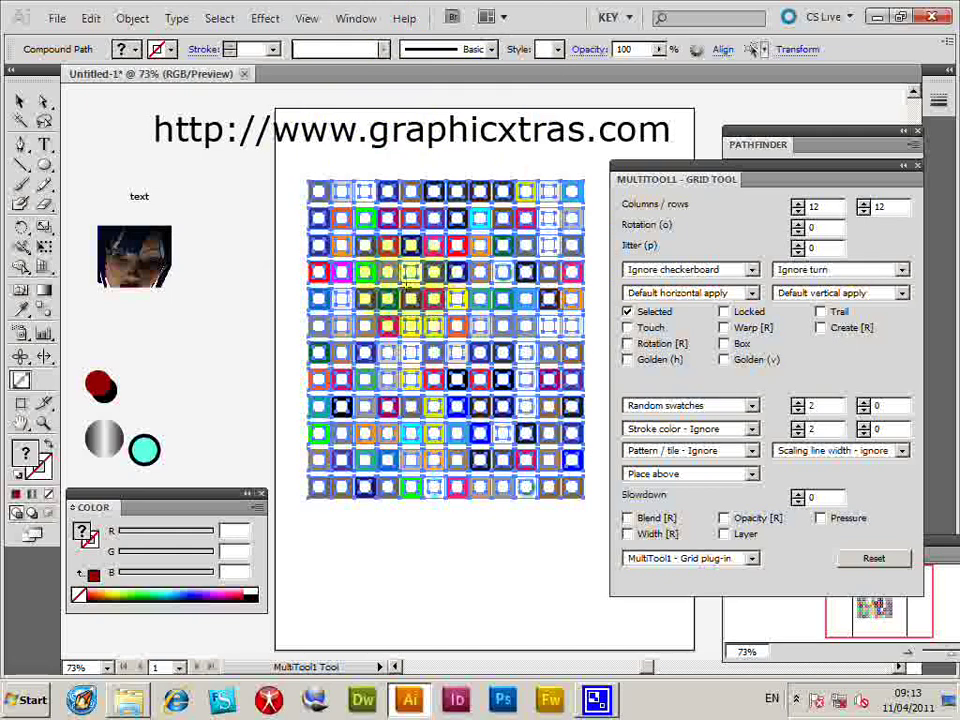
{"action": "key", "text": "ctrl+z"}
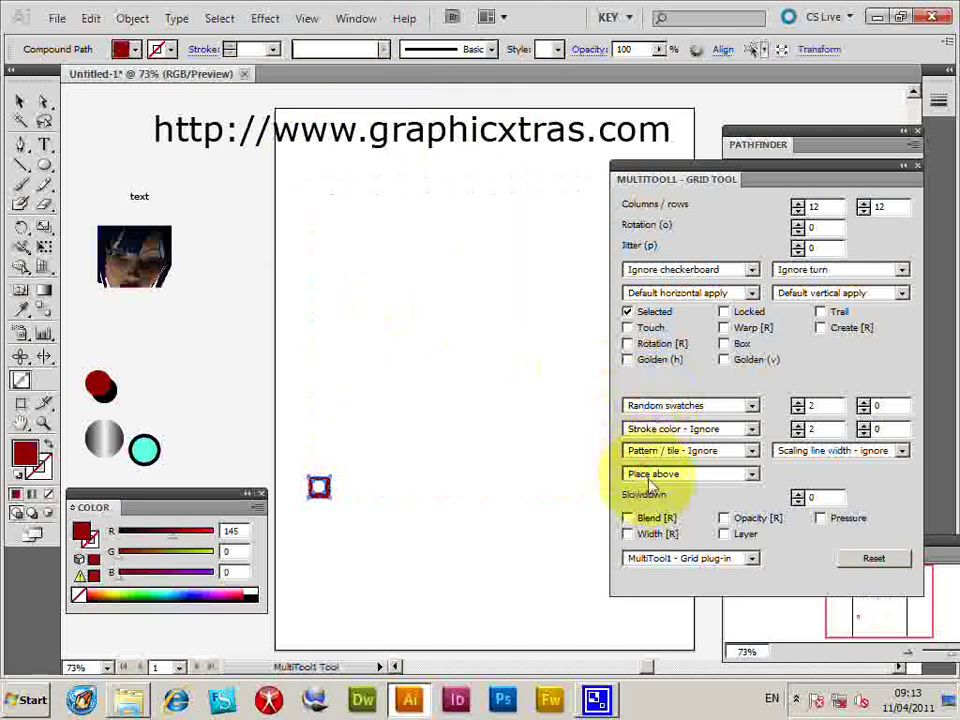
Reset the fill colour option to Fill color - Ignore and deselect the red square
{"action": "left_click", "coordinate": [681, 428]}
{"action": "left_click", "coordinate": [681, 402]}
{"action": "left_click", "coordinate": [681, 405]}
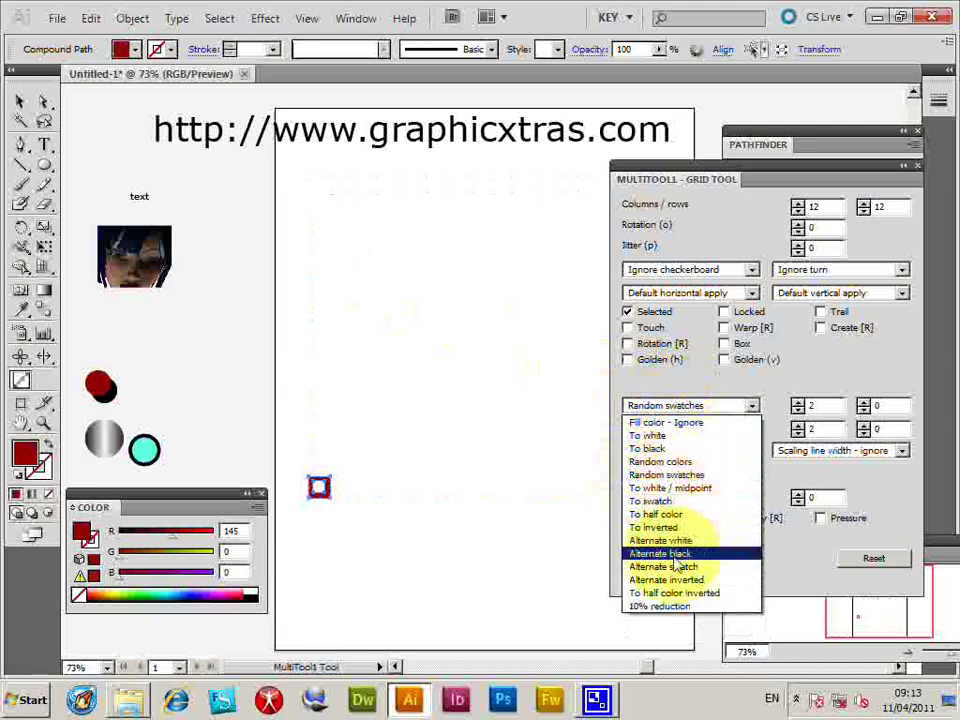
{"action": "left_click", "coordinate": [681, 423]}
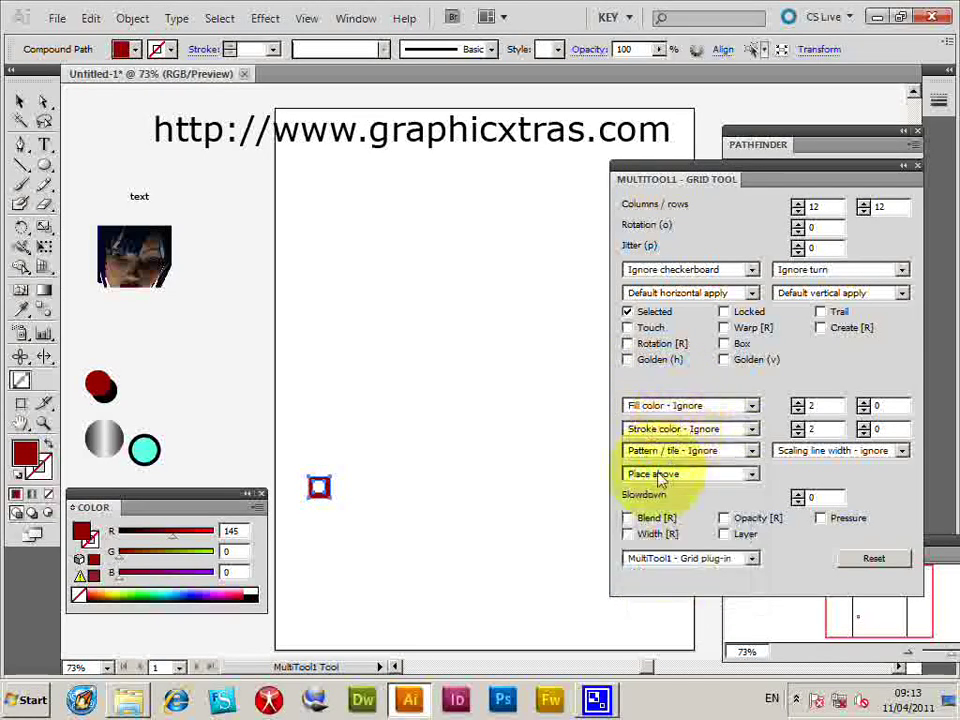
{"action": "left_click", "coordinate": [664, 408]}
{"action": "left_click", "coordinate": [725, 421]}
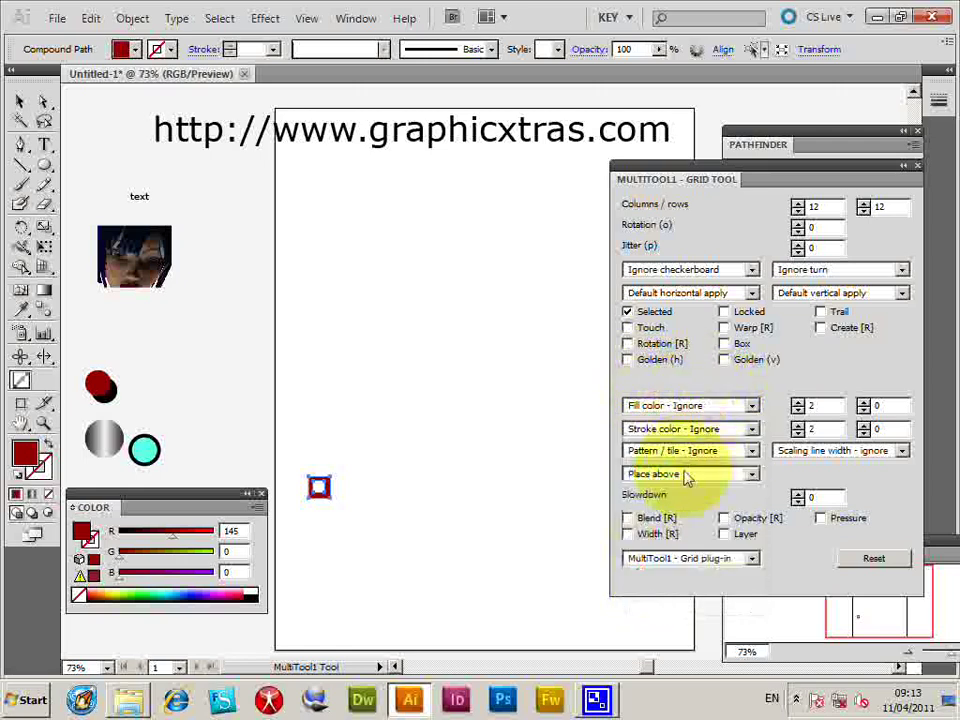
{"action": "left_click", "coordinate": [469, 247]}
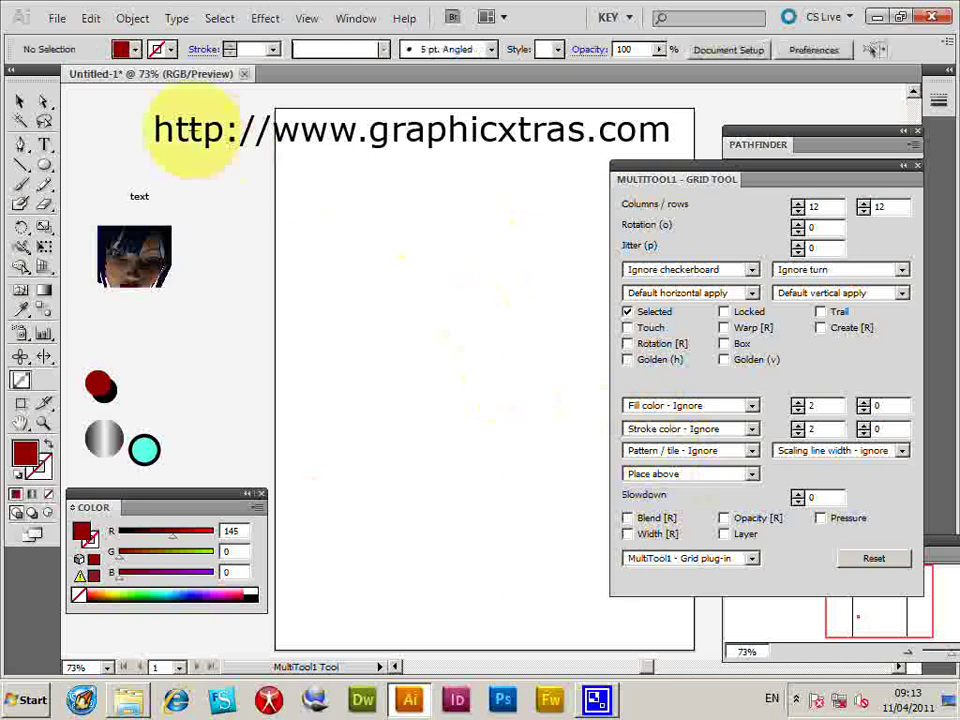
Move the cyan circle onto the artboard and spread a 12×12 grid with random stroke colours
{"action": "left_click", "coordinate": [20, 104]}
{"action": "left_click_drag", "start_coordinate": [145, 449], "coordinate": [339, 403]}
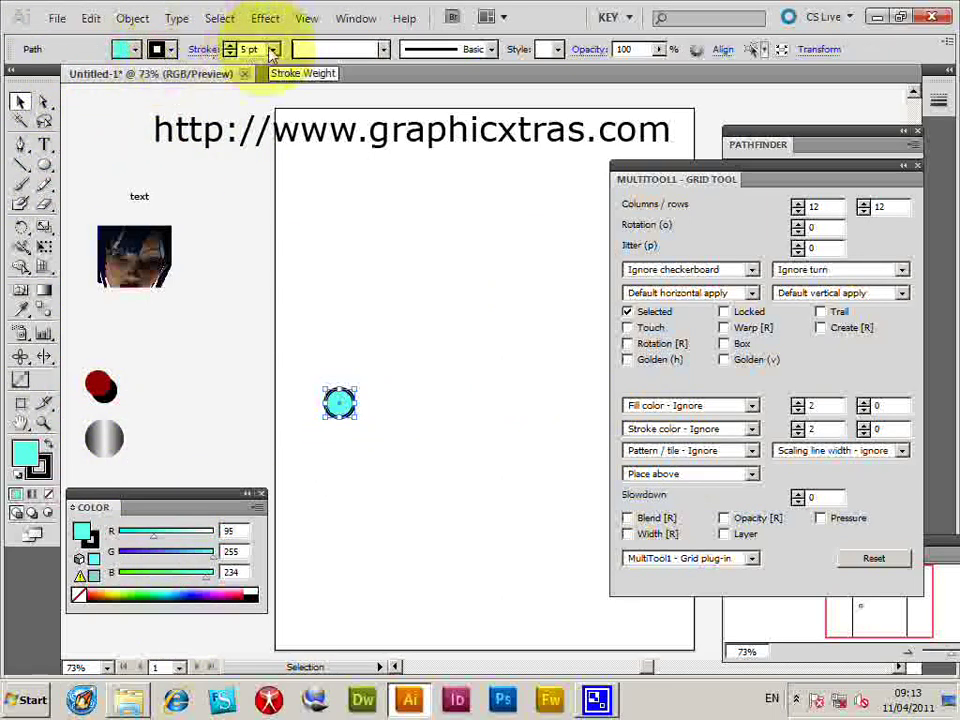
{"action": "left_click", "coordinate": [677, 437]}
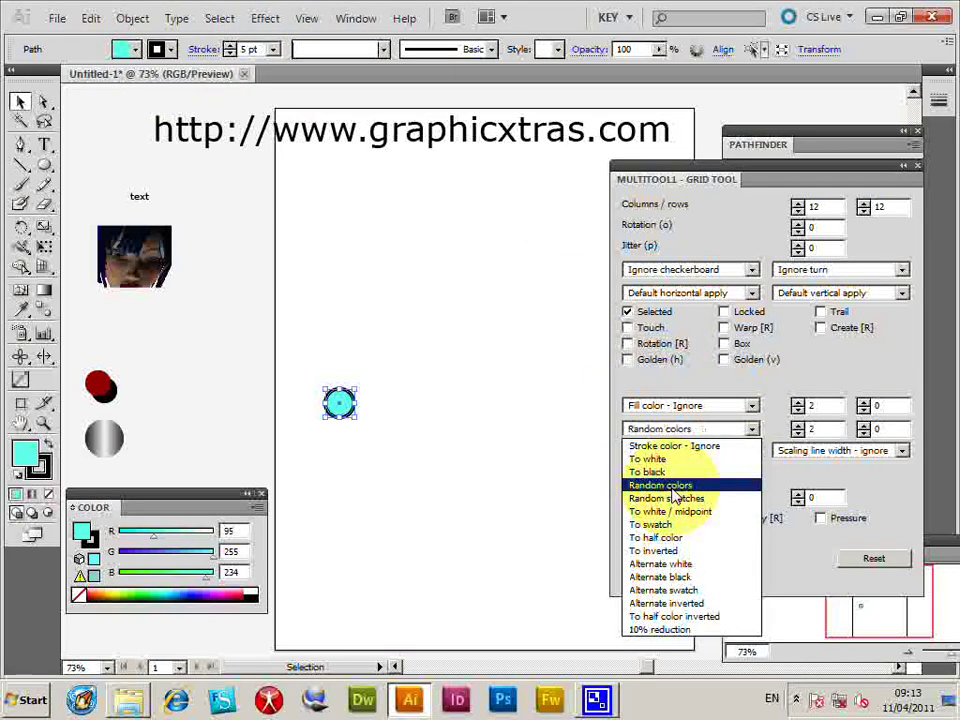
{"action": "left_click", "coordinate": [672, 485]}
{"action": "left_click", "coordinate": [20, 379]}
{"action": "left_click_drag", "start_coordinate": [310, 401], "coordinate": [622, 104]}
Move the circle grid, then undo back to the single cyan circle and select it
{"action": "left_click", "coordinate": [20, 101]}
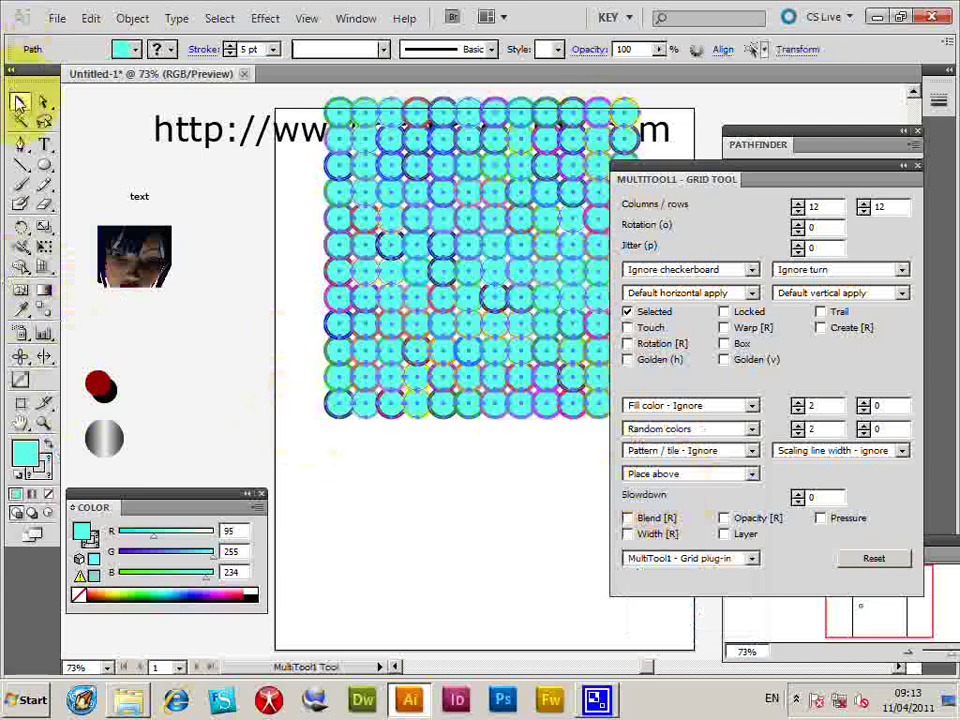
{"action": "left_click_drag", "start_coordinate": [430, 208], "coordinate": [350, 296]}
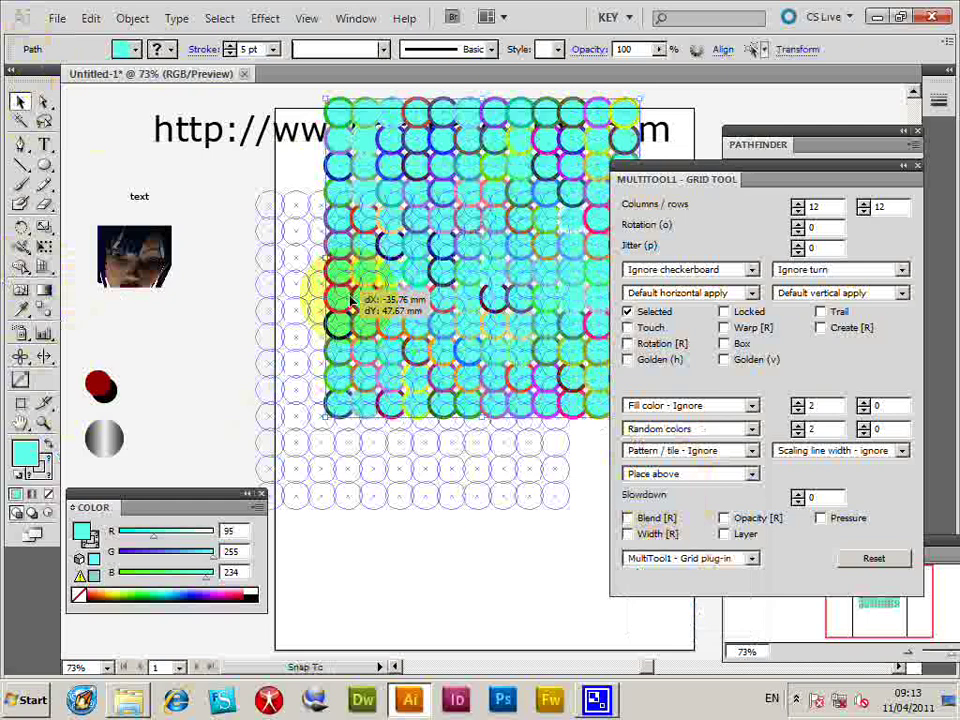
{"action": "left_click_drag", "start_coordinate": [350, 296], "coordinate": [359, 316]}
{"action": "left_click", "coordinate": [578, 542]}
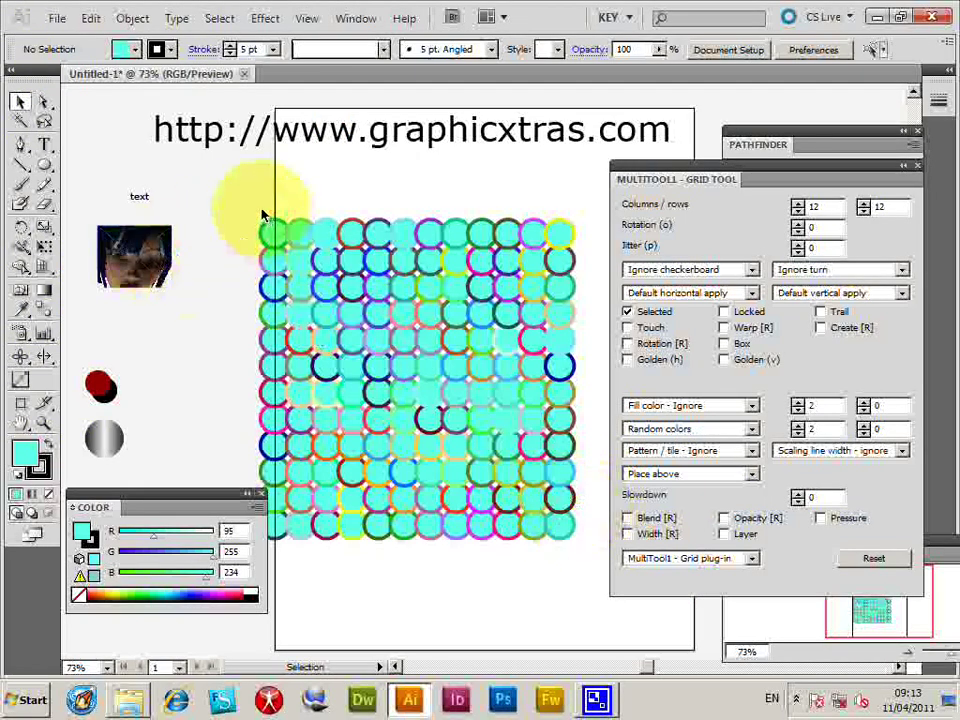
{"action": "key", "text": "ctrl+z"}
{"action": "key", "text": "ctrl+z"}
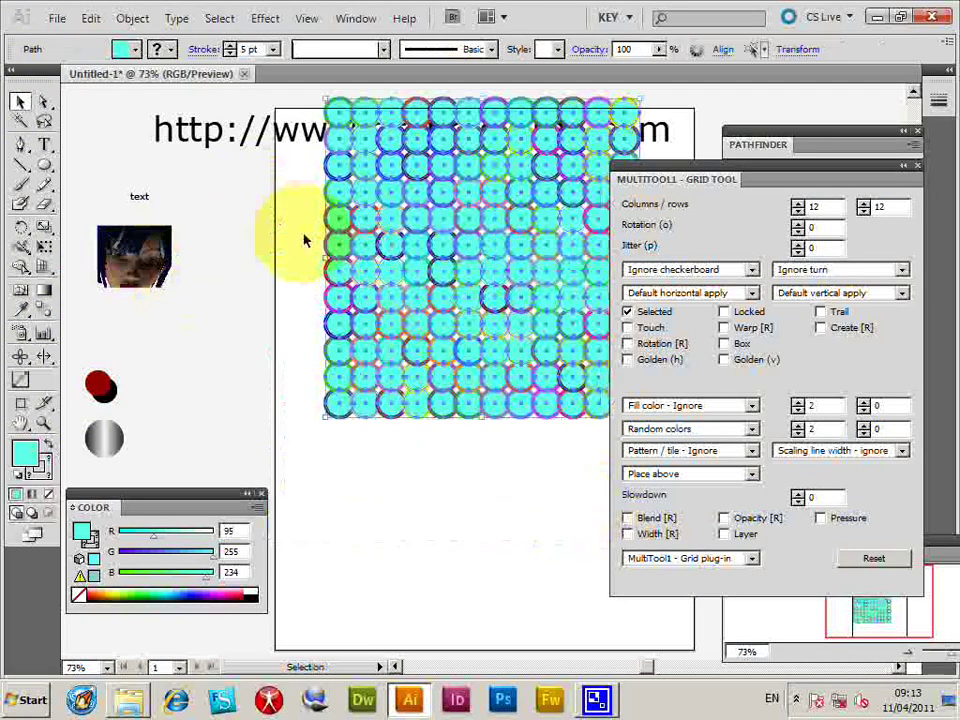
{"action": "key", "text": "ctrl+z"}
{"action": "left_click", "coordinate": [340, 403]}
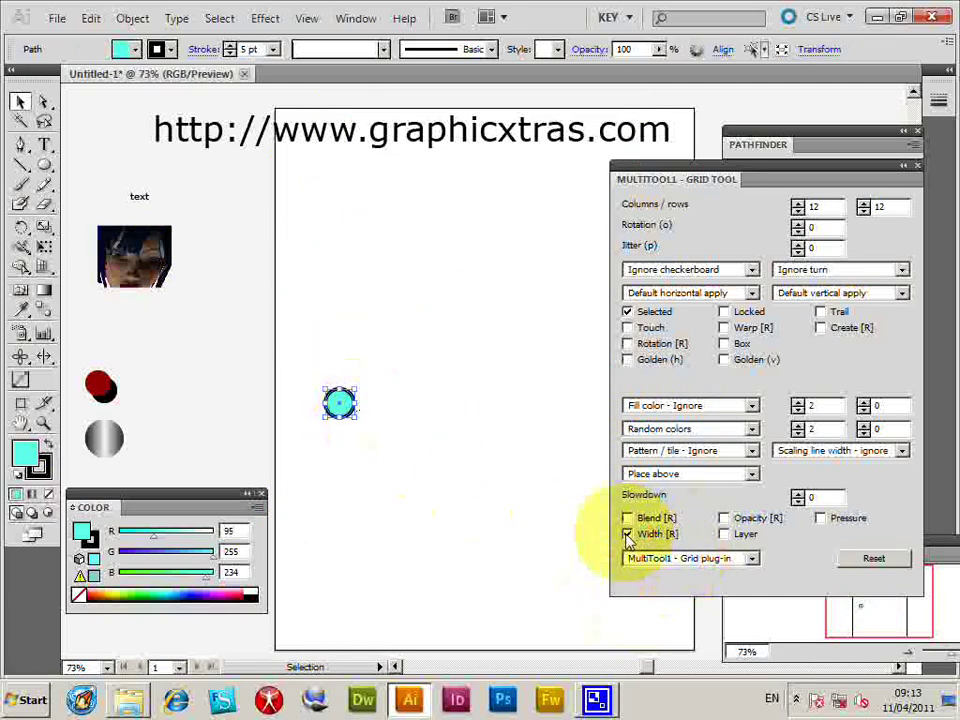
Enable random stroke width, give the circle a 20 pt stroke, and move it lower left
{"action": "left_click", "coordinate": [627, 534]}
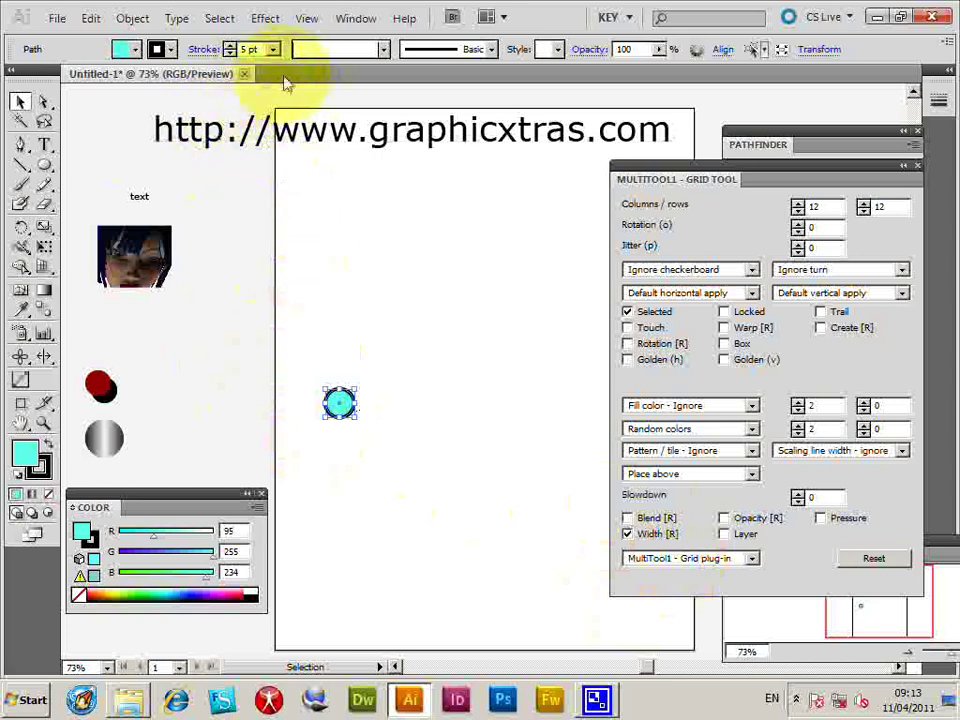
{"action": "left_click", "coordinate": [272, 49]}
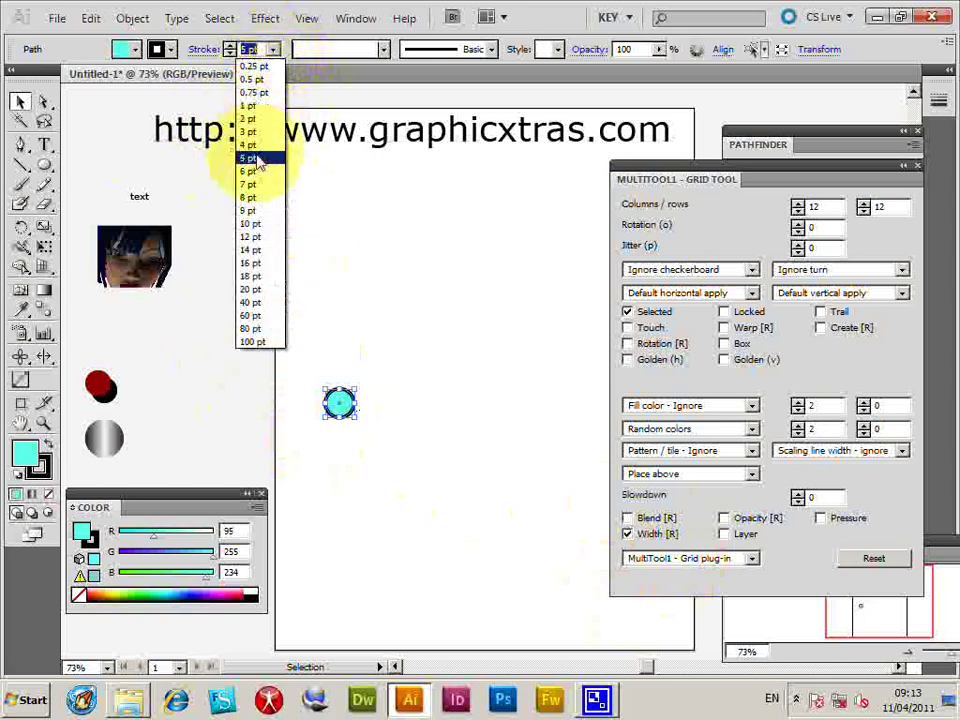
{"action": "left_click", "coordinate": [248, 290]}
{"action": "left_click_drag", "start_coordinate": [338, 402], "coordinate": [311, 530]}
Set the stroke colour option to Ignore and spread a 12×12 grid of circles
{"action": "left_click", "coordinate": [690, 428]}
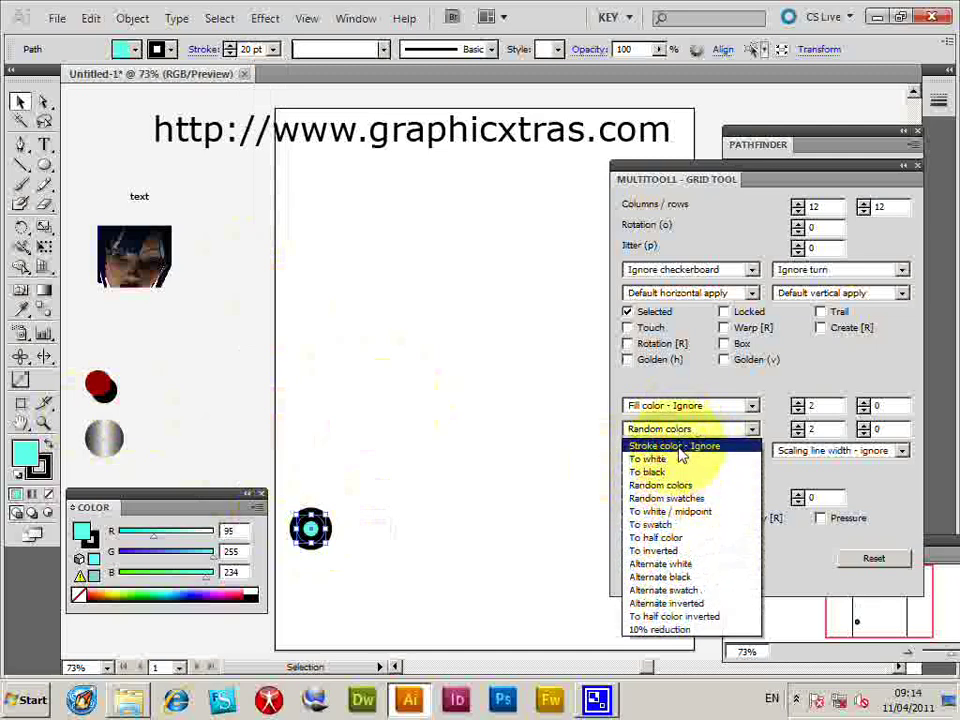
{"action": "left_click", "coordinate": [678, 447]}
{"action": "left_click", "coordinate": [20, 380]}
{"action": "left_click_drag", "start_coordinate": [306, 525], "coordinate": [597, 177]}
{"action": "left_click", "coordinate": [19, 102]}
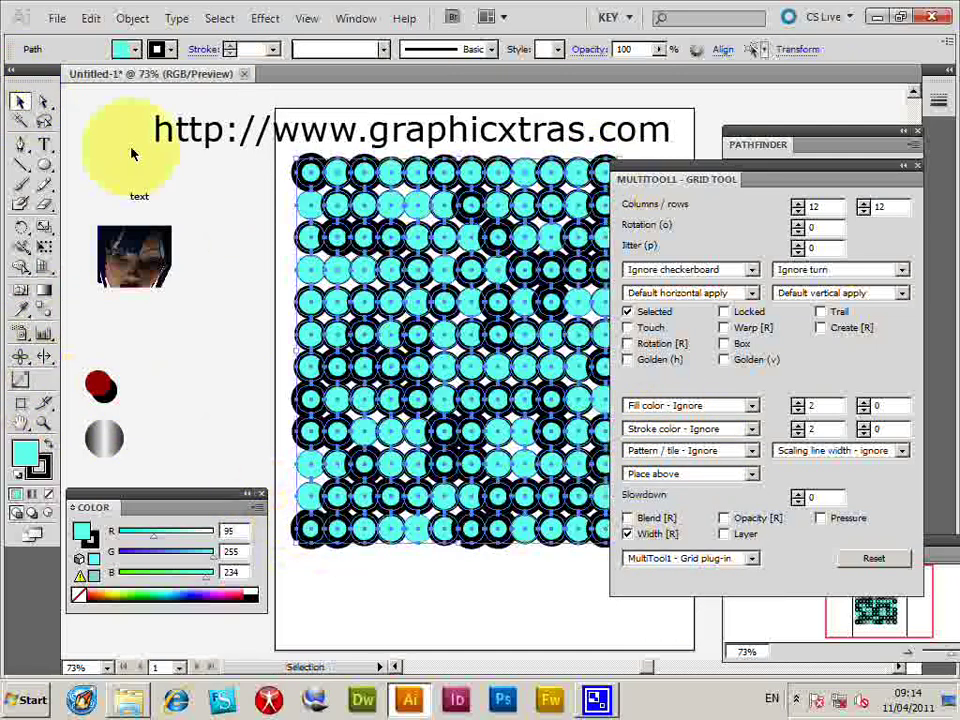
Select the grid circles and set their fill to None
{"action": "left_click", "coordinate": [285, 212]}
{"action": "left_click", "coordinate": [313, 215]}
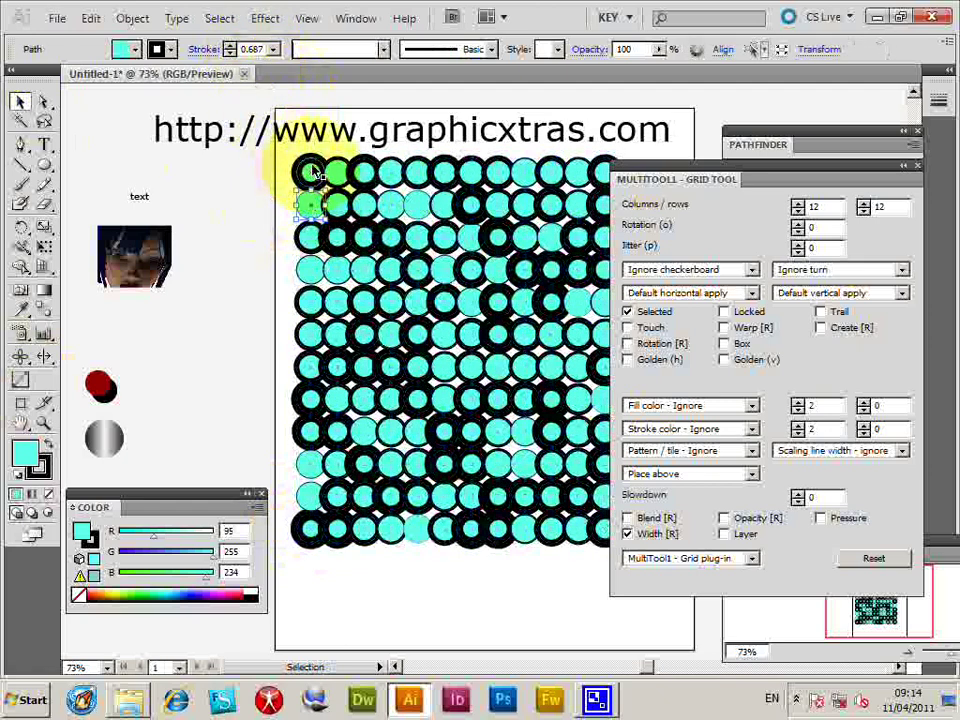
{"action": "mouse_move", "coordinate": [315, 172]}
{"action": "left_mouse_down"}
{"action": "mouse_move", "coordinate": [311, 214]}
{"action": "mouse_move", "coordinate": [260, 45]}
{"action": "mouse_move", "coordinate": [445, 257]}
{"action": "mouse_move", "coordinate": [272, 180]}
{"action": "mouse_move", "coordinate": [589, 568]}
{"action": "mouse_move", "coordinate": [681, 600]}
{"action": "mouse_move", "coordinate": [86, 32]}
{"action": "left_mouse_up"}
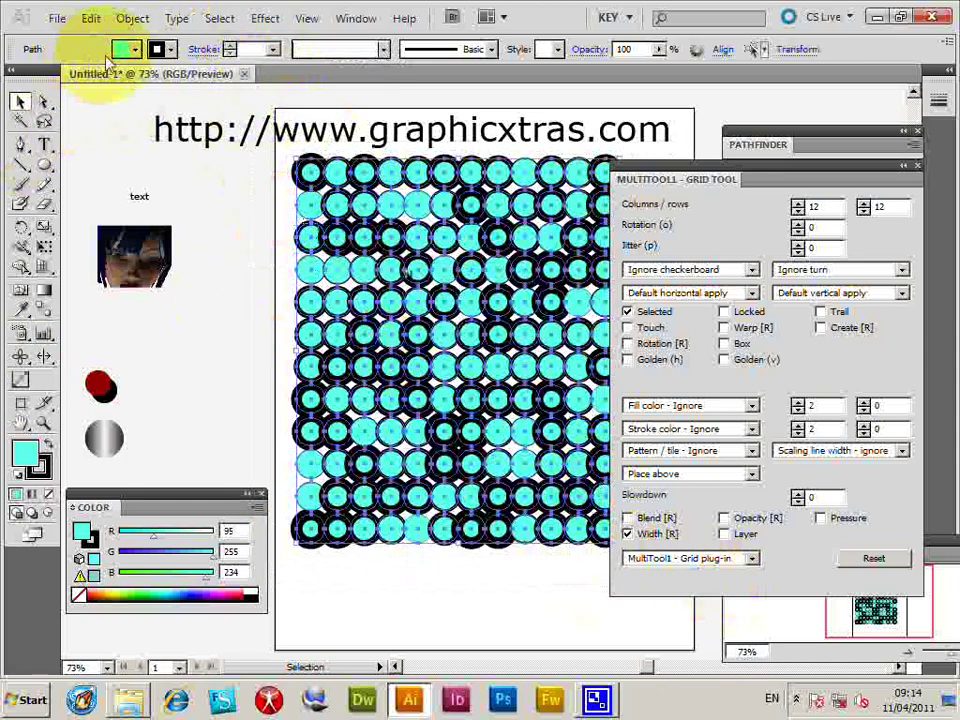
{"action": "left_click", "coordinate": [135, 50]}
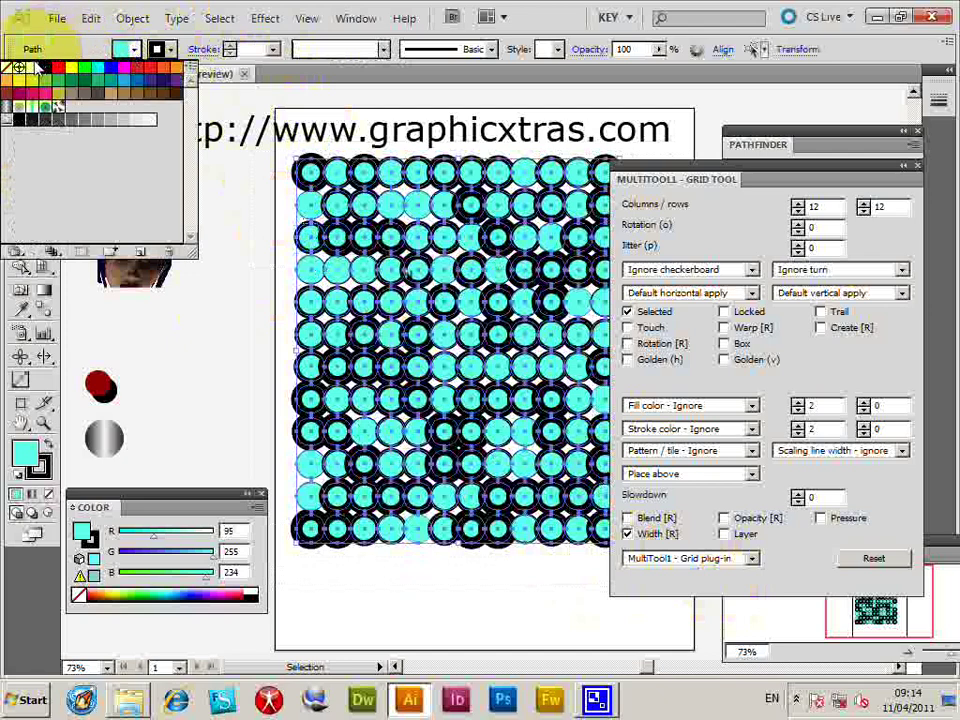
{"action": "left_click", "coordinate": [40, 67]}
{"action": "left_click", "coordinate": [262, 182]}
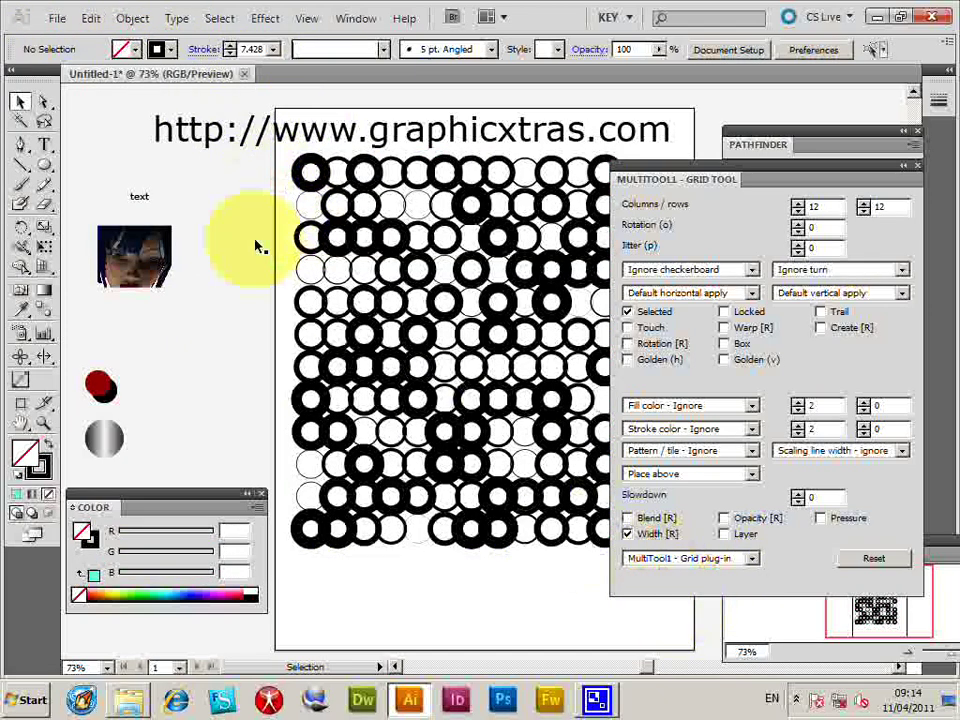
Draw a large ellipse over the circle grid and use it as a clipping mask (Ctrl+7)
{"action": "mouse_move", "coordinate": [279, 170]}
{"action": "left_mouse_down"}
{"action": "mouse_move", "coordinate": [685, 553]}
{"action": "mouse_move", "coordinate": [675, 504]}
{"action": "left_mouse_up"}
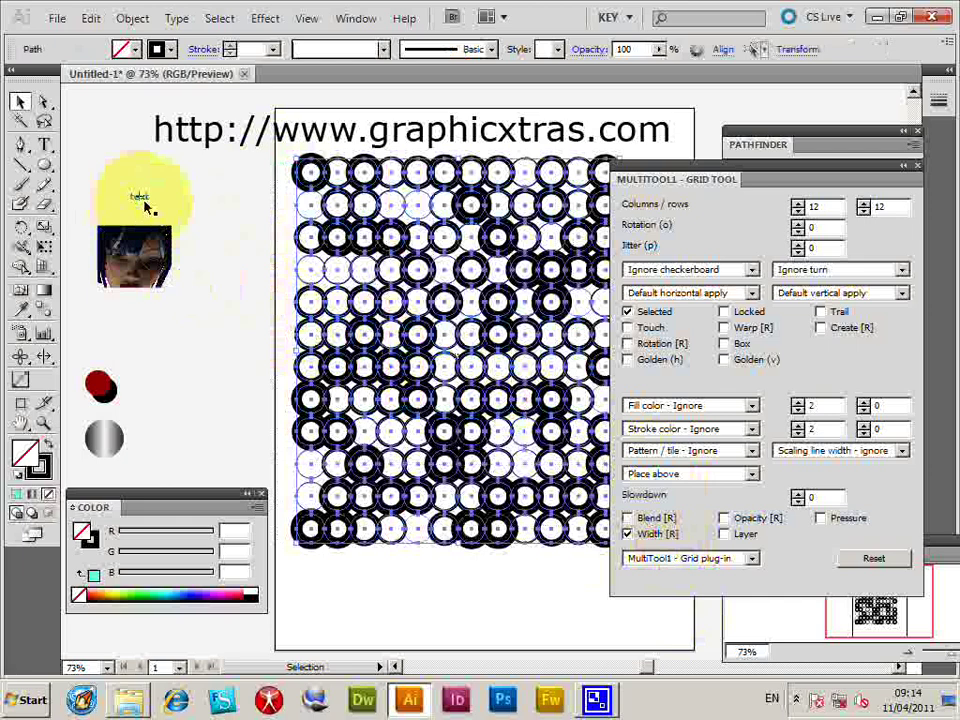
{"action": "key", "text": "l"}
{"action": "left_click_drag", "start_coordinate": [310, 203], "coordinate": [551, 469]}
{"action": "left_click", "coordinate": [19, 101]}
{"action": "mouse_move", "coordinate": [246, 182]}
{"action": "left_mouse_down"}
{"action": "mouse_move", "coordinate": [568, 439]}
{"action": "mouse_move", "coordinate": [740, 548]}
{"action": "left_mouse_up"}
{"action": "left_click", "coordinate": [127, 20]}
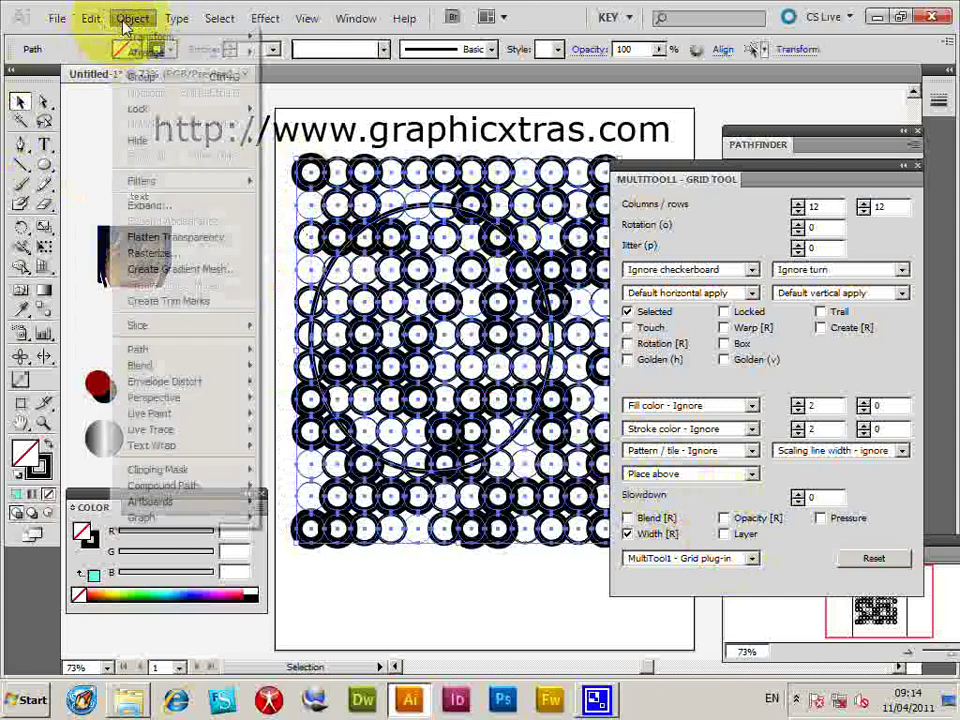
{"action": "key", "text": "ctrl+7"}
{"action": "left_click", "coordinate": [529, 497]}
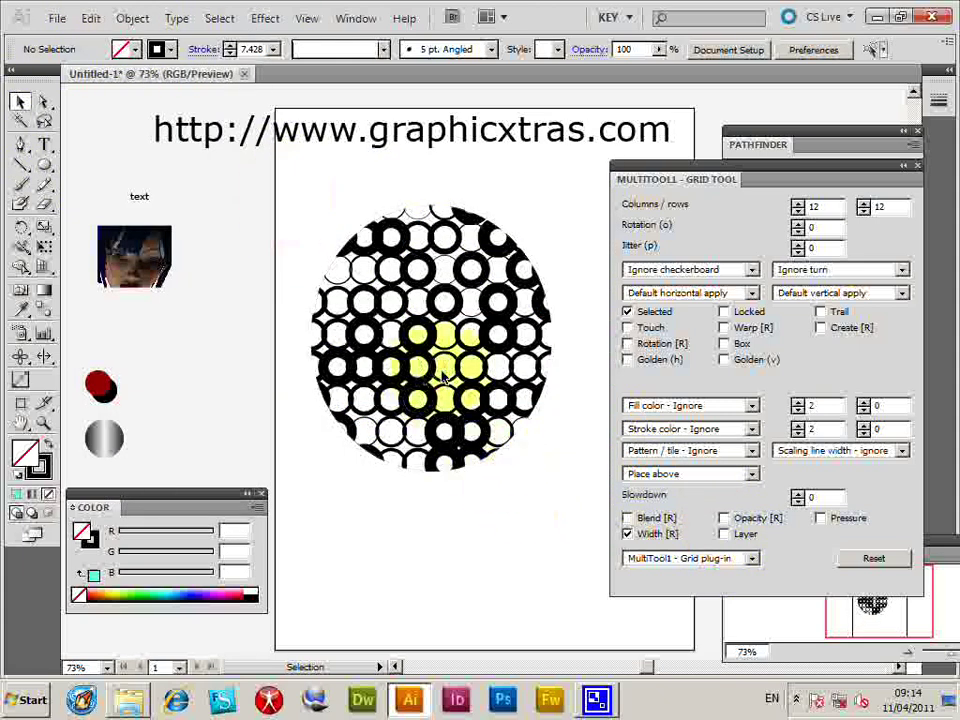
Delete the clipped group, turn off random width, and move Irisblue002.png onto the artboard
{"action": "left_click", "coordinate": [506, 332]}
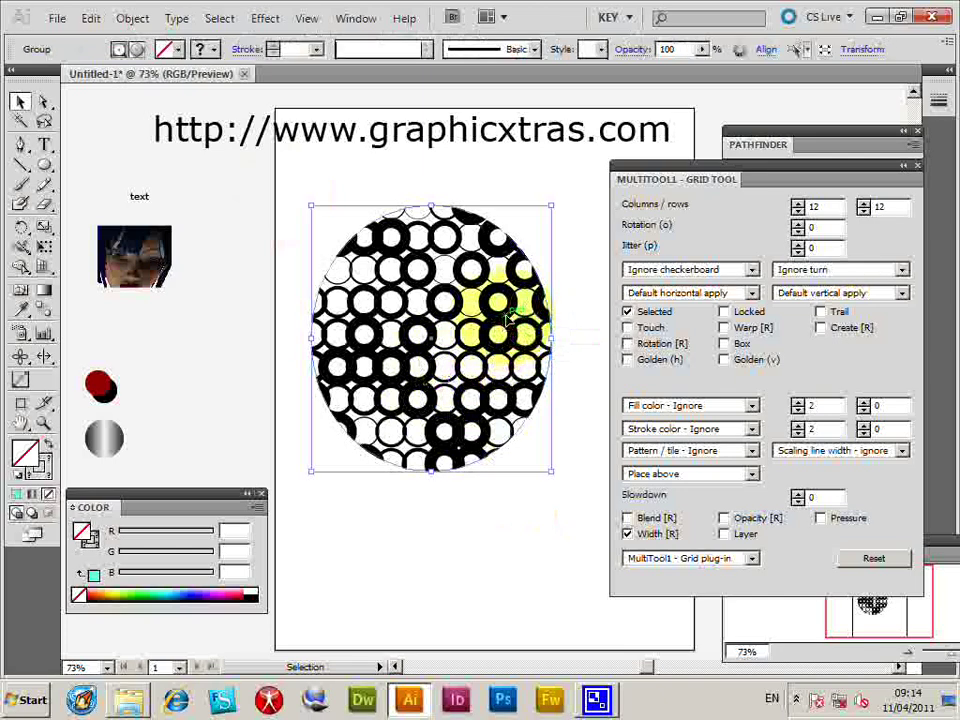
{"action": "key", "text": "Delete"}
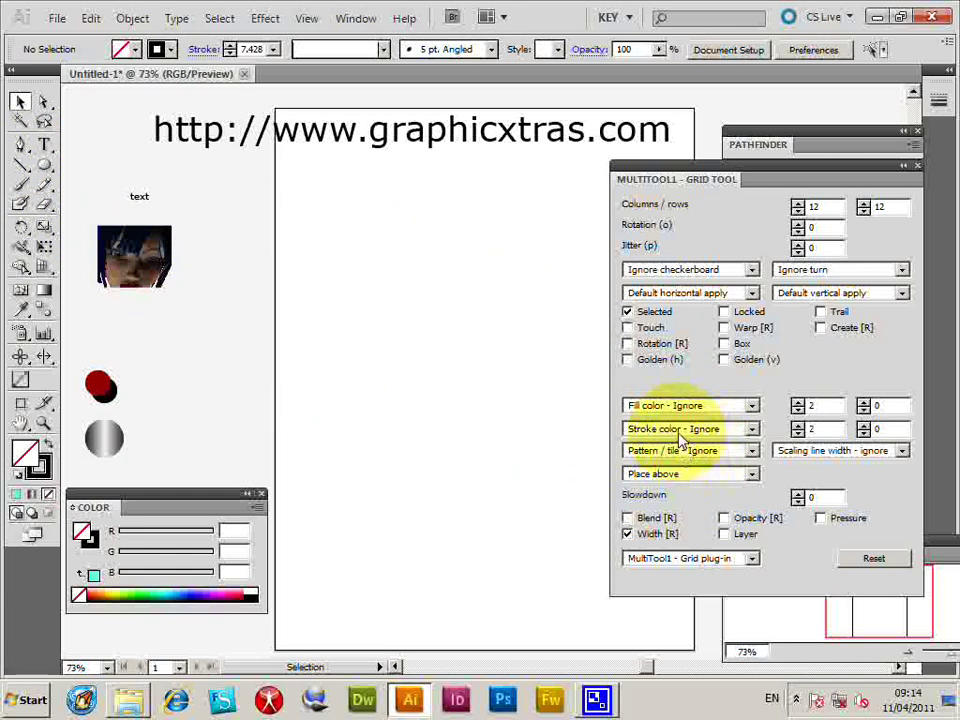
{"action": "left_click", "coordinate": [630, 536]}
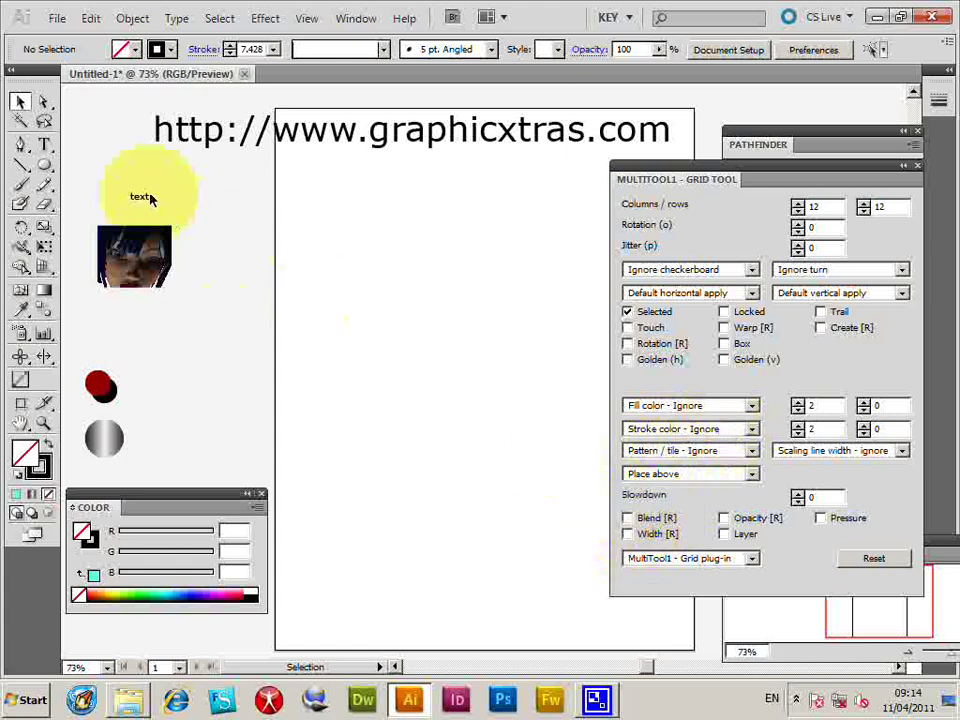
{"action": "left_click_drag", "start_coordinate": [168, 270], "coordinate": [364, 480]}
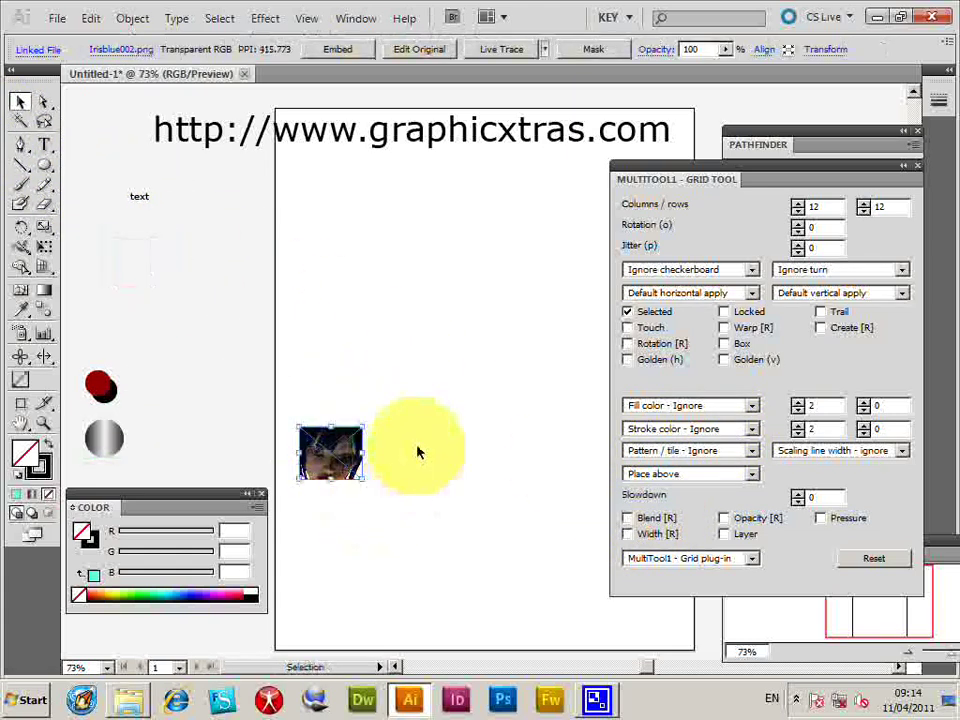
Tile the photo into a grid using Pattern 1, then deselect it
{"action": "left_click", "coordinate": [683, 452]}
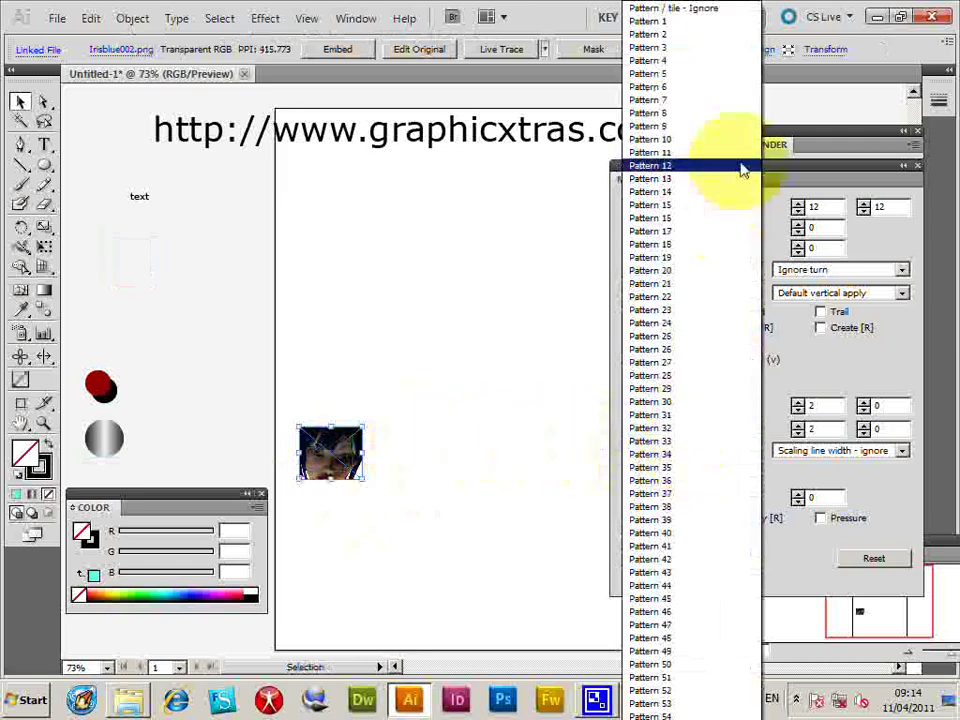
{"action": "left_click", "coordinate": [686, 35]}
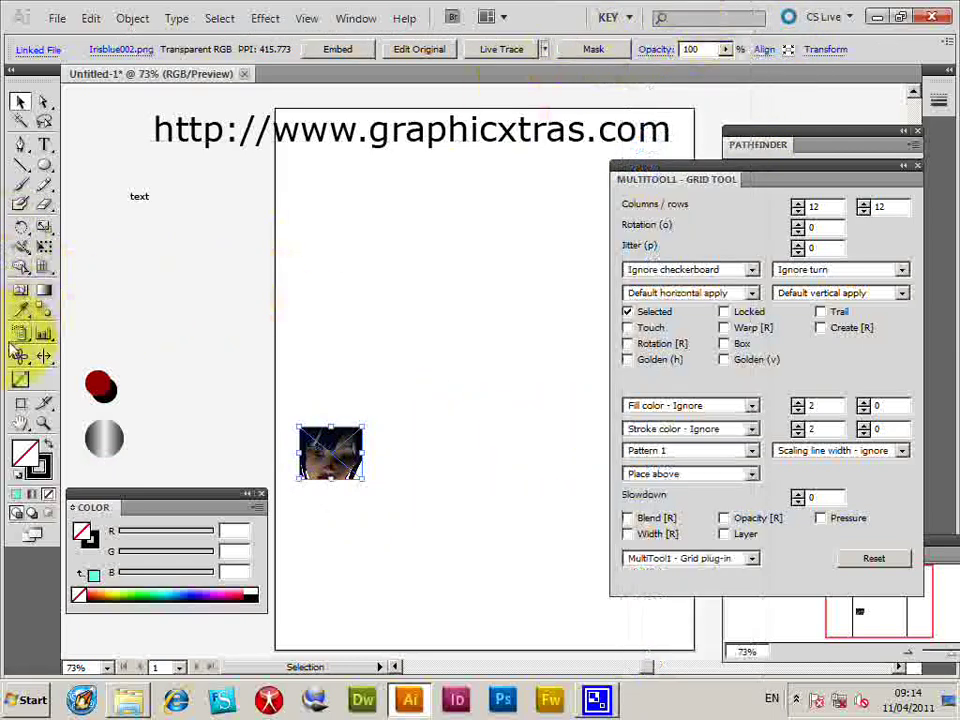
{"action": "left_click", "coordinate": [20, 380]}
{"action": "left_click_drag", "start_coordinate": [289, 474], "coordinate": [435, 245]}
{"action": "left_click", "coordinate": [30, 97]}
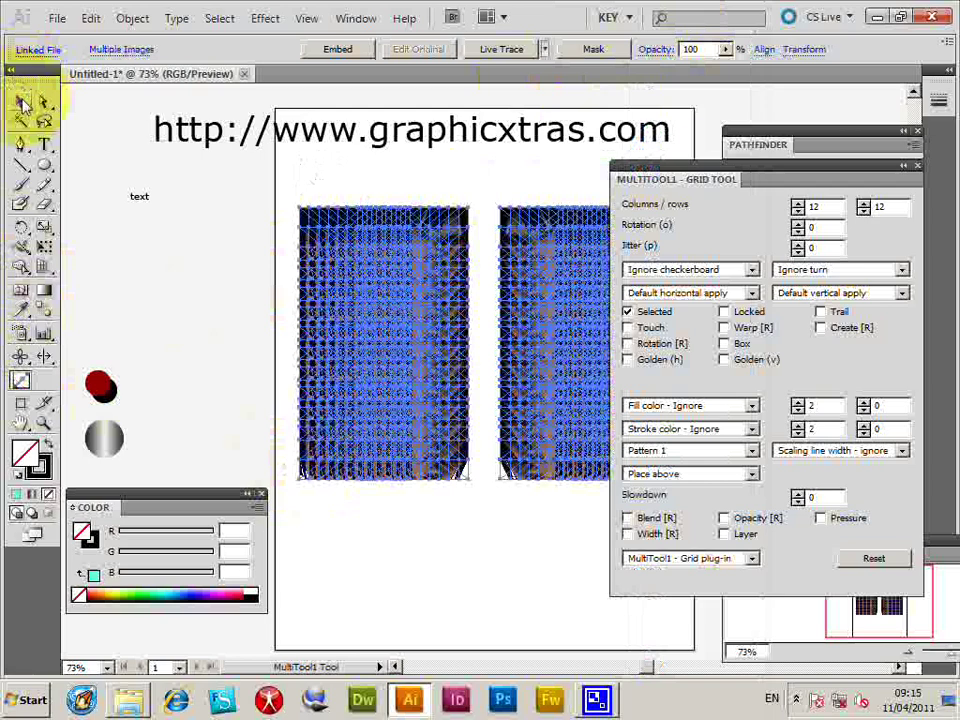
{"action": "key", "text": "ctrl+shift+a"}
Switch the tile pattern to Pattern 32 and undo the trial grids back to one photo
{"action": "left_click", "coordinate": [690, 450]}
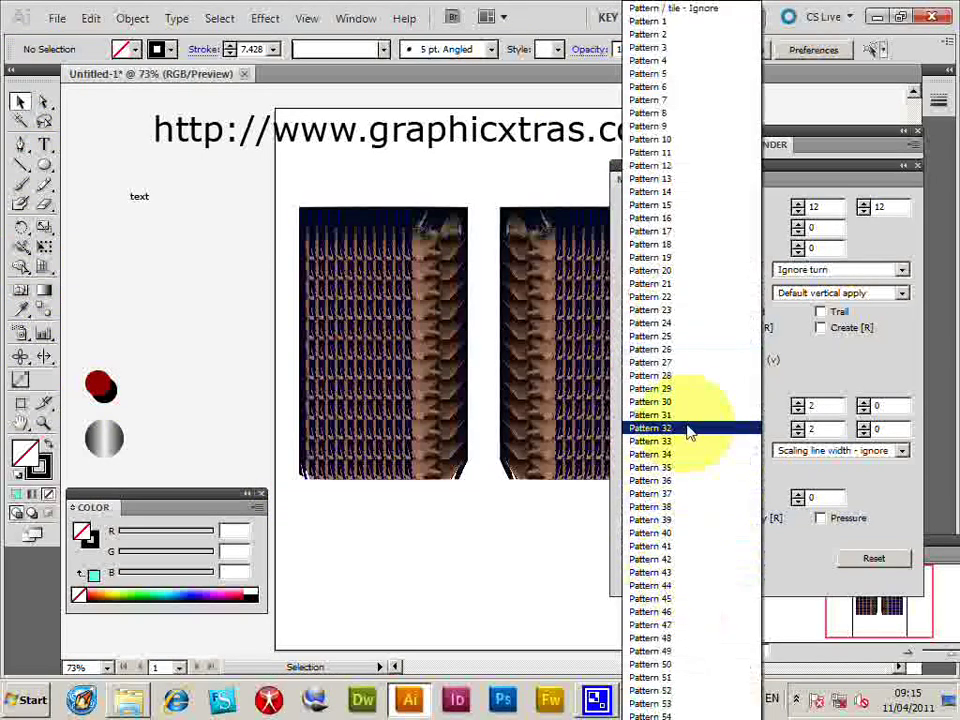
{"action": "left_click", "coordinate": [689, 430]}
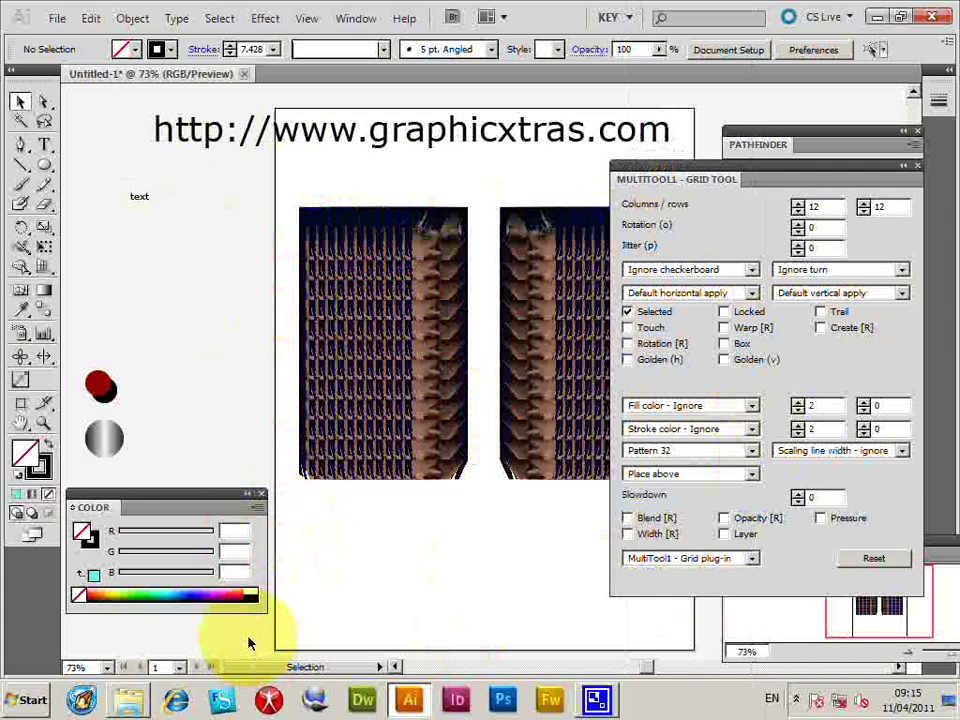
{"action": "key", "text": "a"}
{"action": "left_click", "coordinate": [425, 470]}
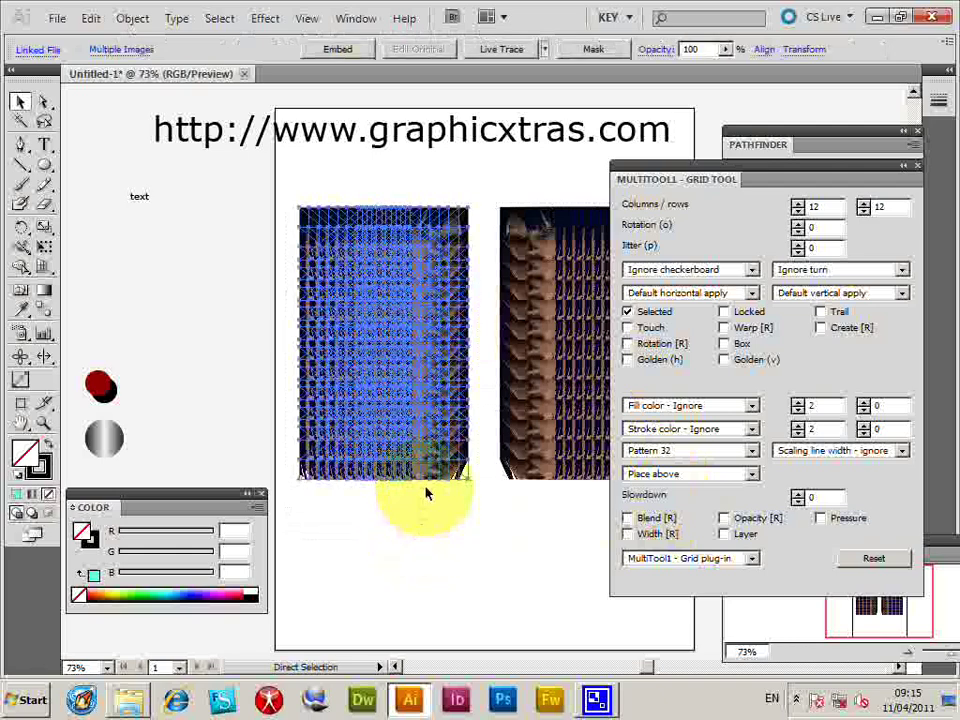
{"action": "key", "text": "ctrl+z"}
{"action": "key", "text": "v"}
{"action": "left_click", "coordinate": [690, 450]}
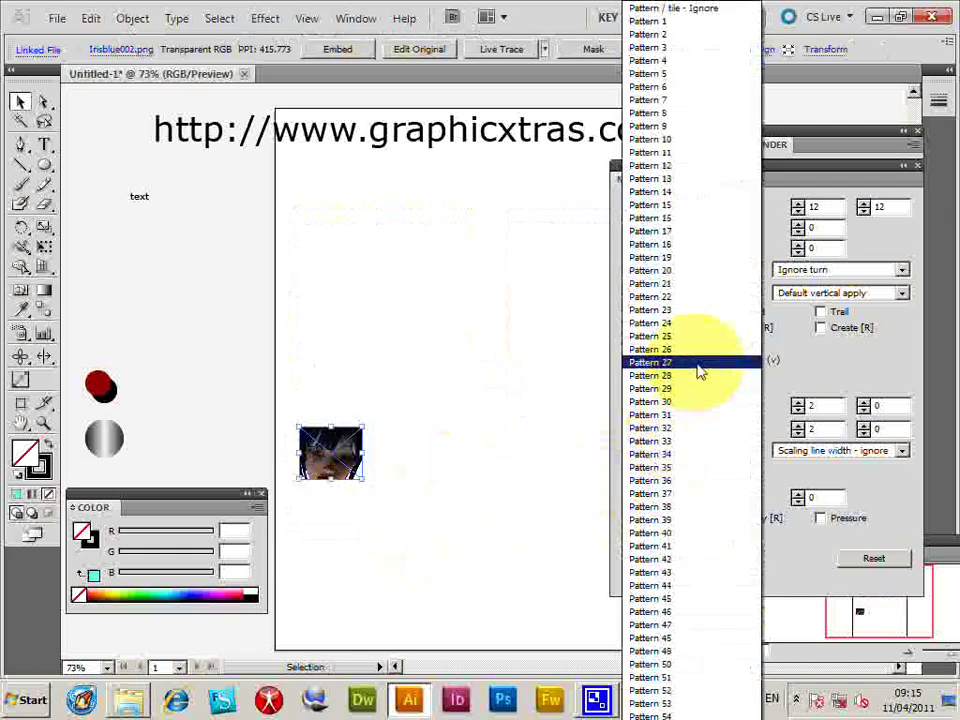
With pattern set to Ignore, shrink the photo, spread it into a grid, then delete the grid
{"action": "left_click", "coordinate": [670, 12]}
{"action": "left_click_drag", "start_coordinate": [362, 425], "coordinate": [326, 448]}
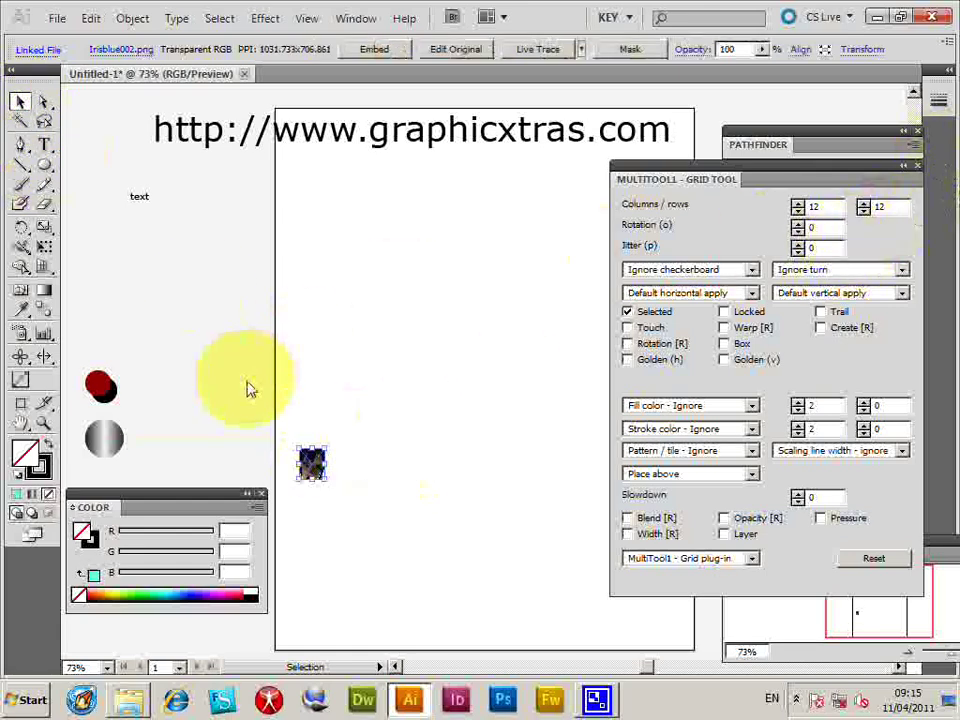
{"action": "left_click", "coordinate": [20, 381]}
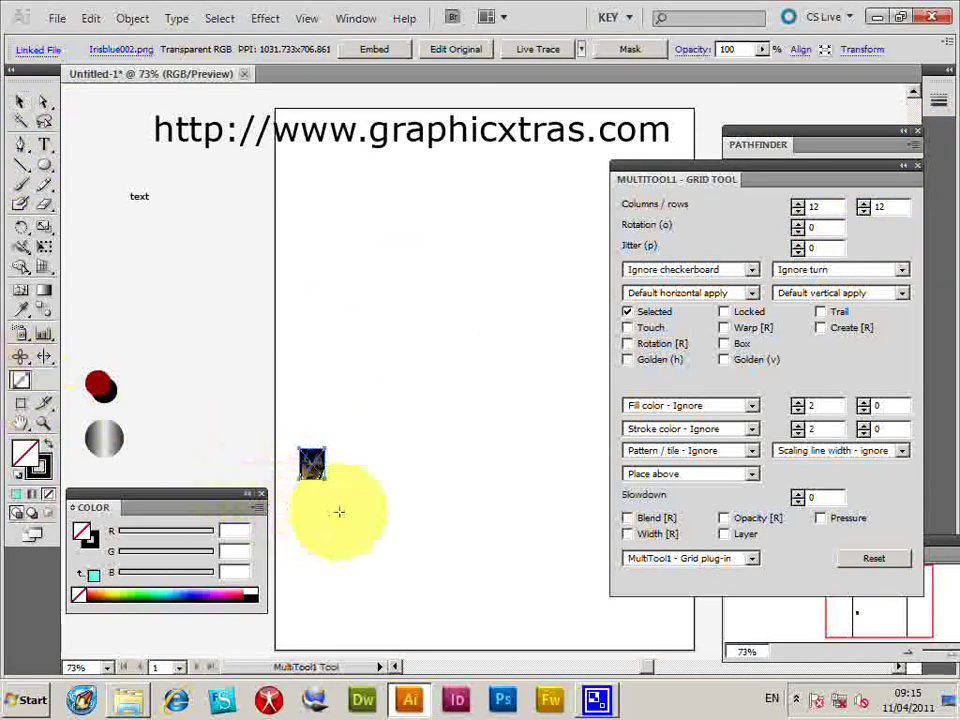
{"action": "left_click_drag", "start_coordinate": [313, 475], "coordinate": [718, 108]}
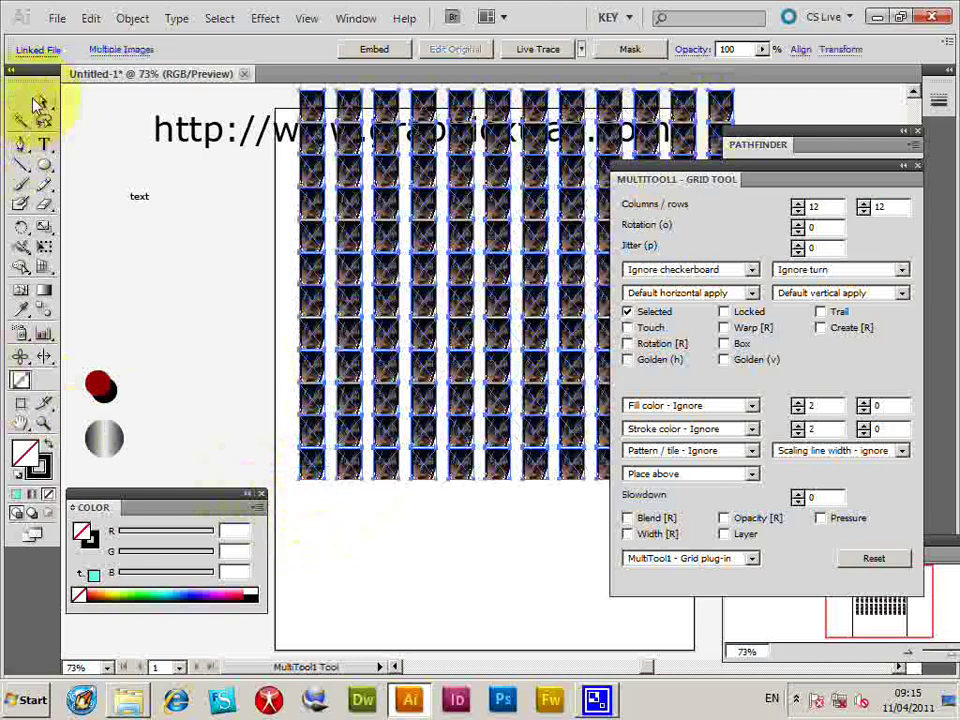
{"action": "left_click", "coordinate": [20, 101]}
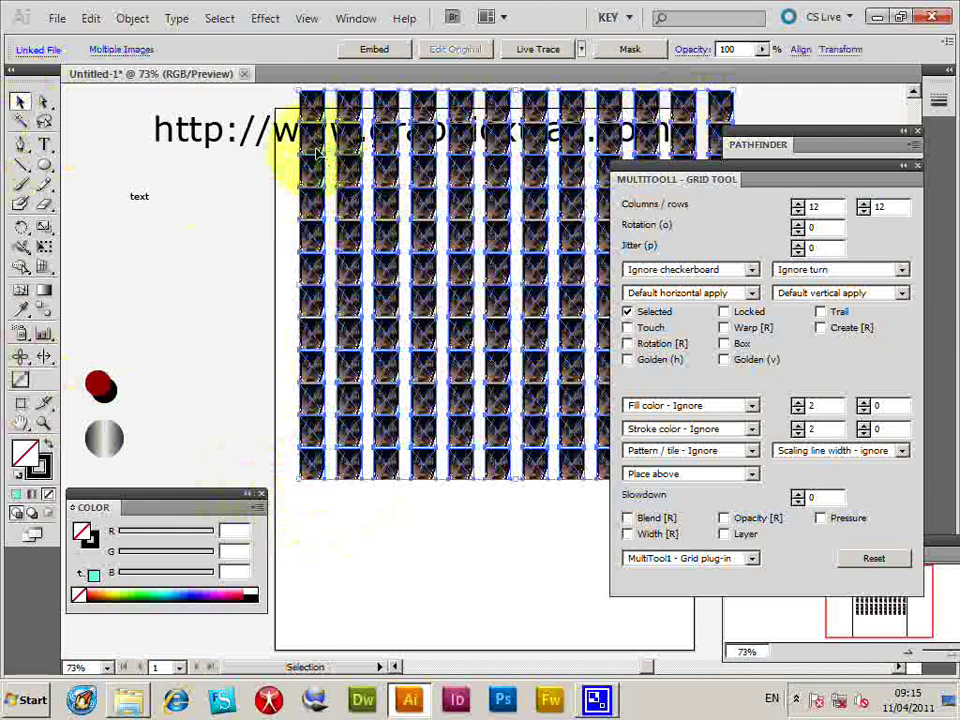
{"action": "left_click_drag", "start_coordinate": [318, 152], "coordinate": [285, 324]}
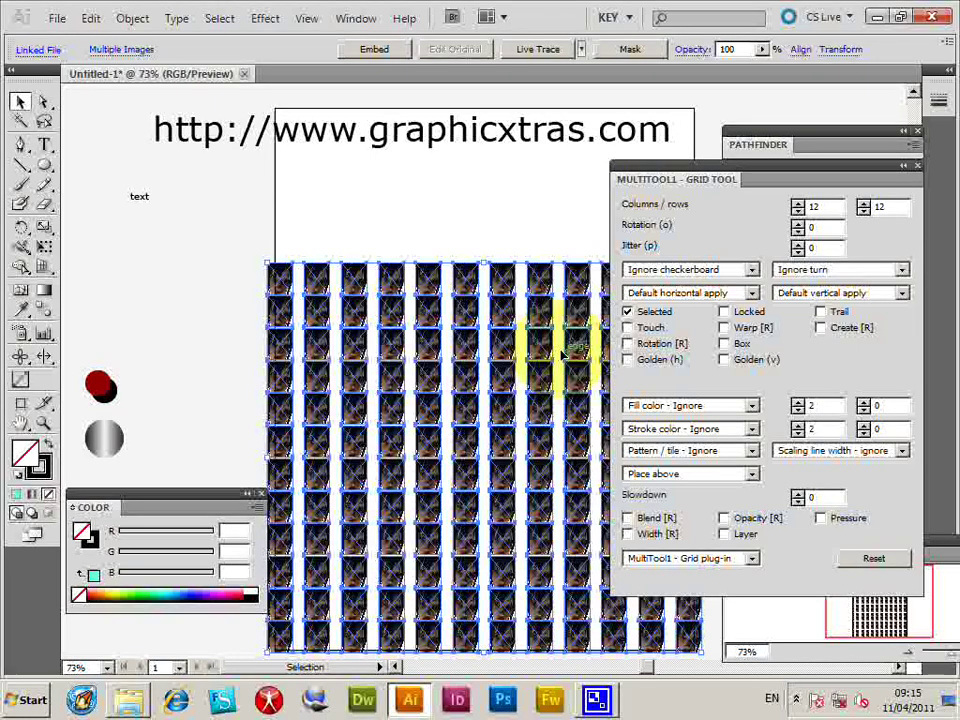
{"action": "key", "text": "Delete"}
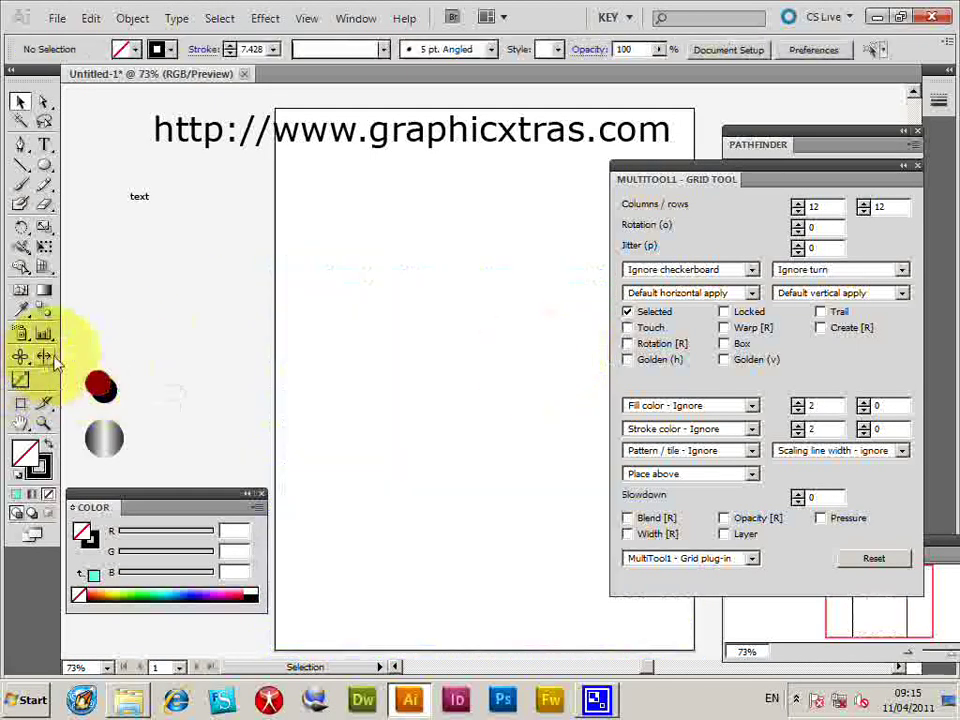
Move the red circle onto the artboard and spread a 12×12 grid with random opacity
{"action": "left_click_drag", "start_coordinate": [96, 386], "coordinate": [323, 481]}
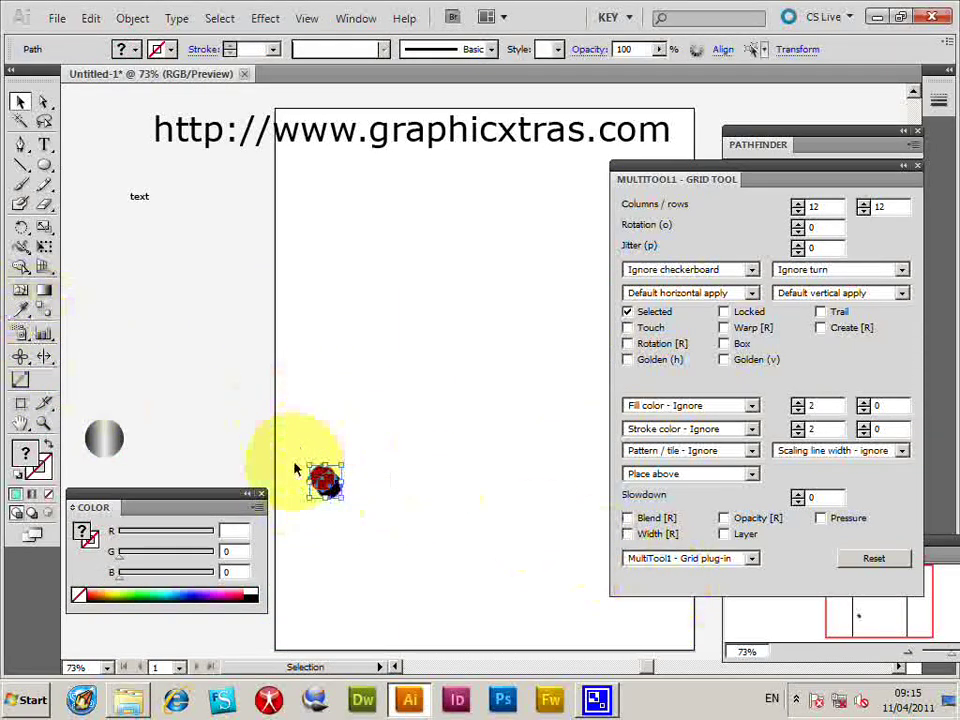
{"action": "left_click", "coordinate": [20, 380]}
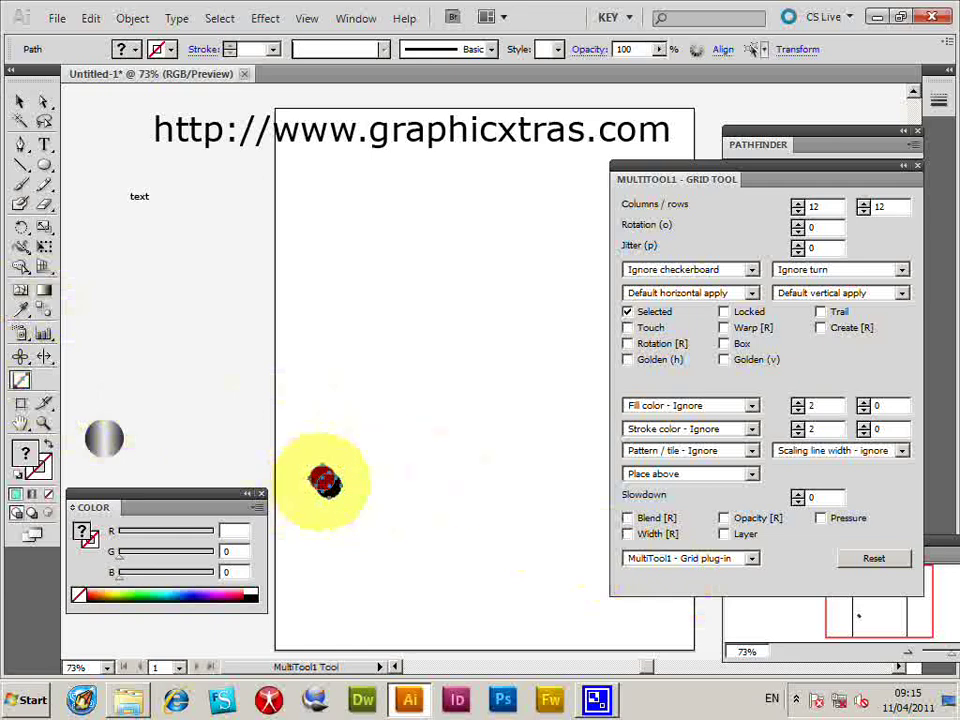
{"action": "left_click", "coordinate": [723, 518]}
{"action": "left_click_drag", "start_coordinate": [322, 478], "coordinate": [563, 224]}
Check individual circles' opacity values, then undo the grid back to one circle
{"action": "left_click", "coordinate": [19, 101]}
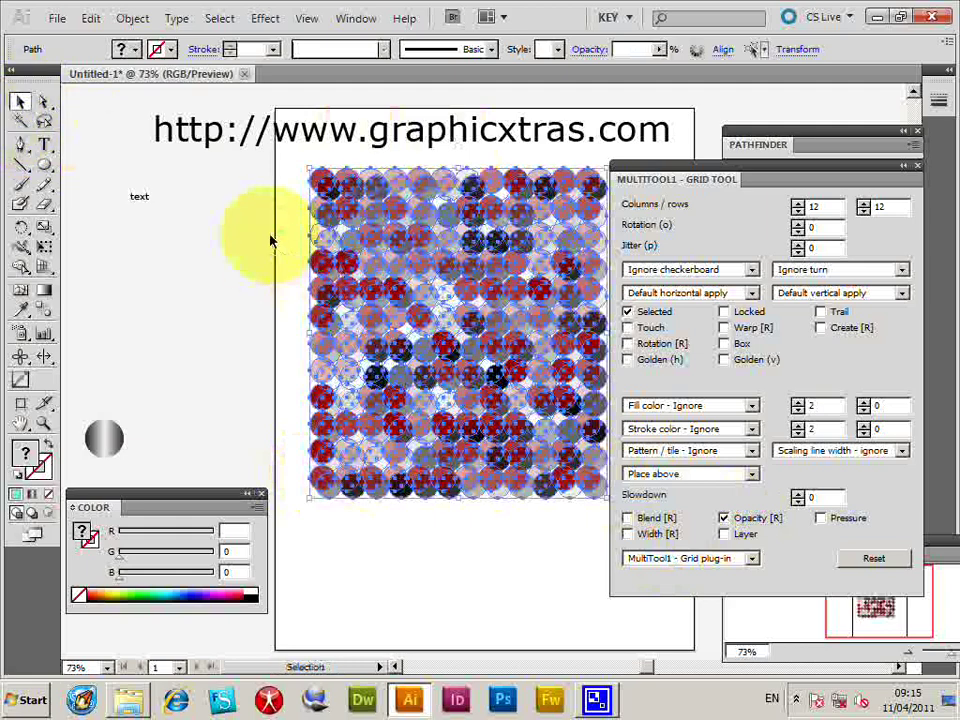
{"action": "left_click", "coordinate": [295, 200]}
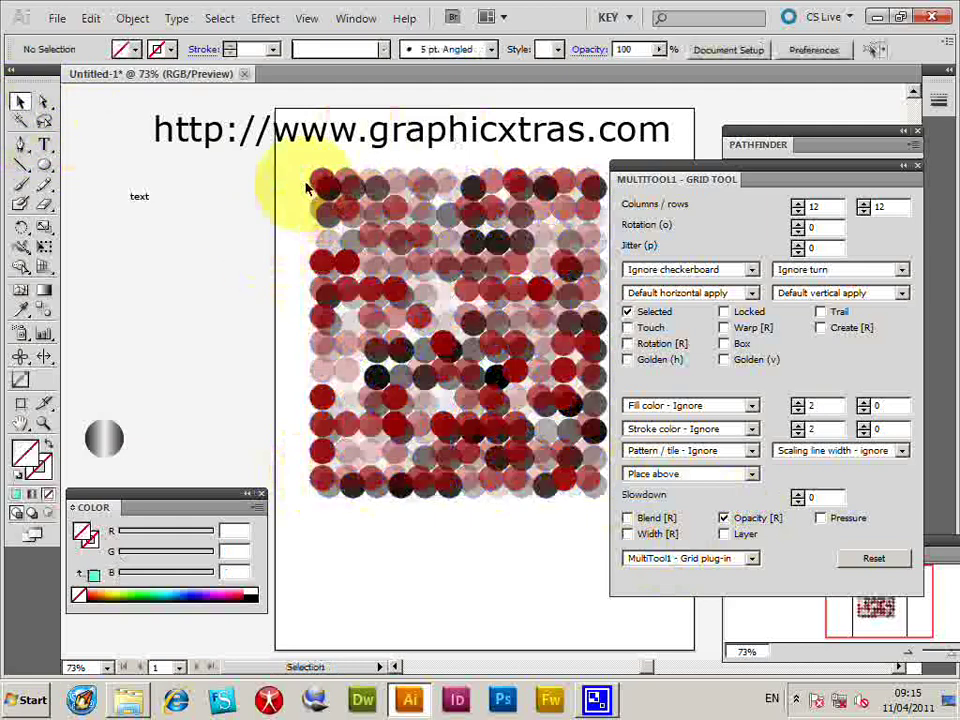
{"action": "left_click", "coordinate": [420, 182]}
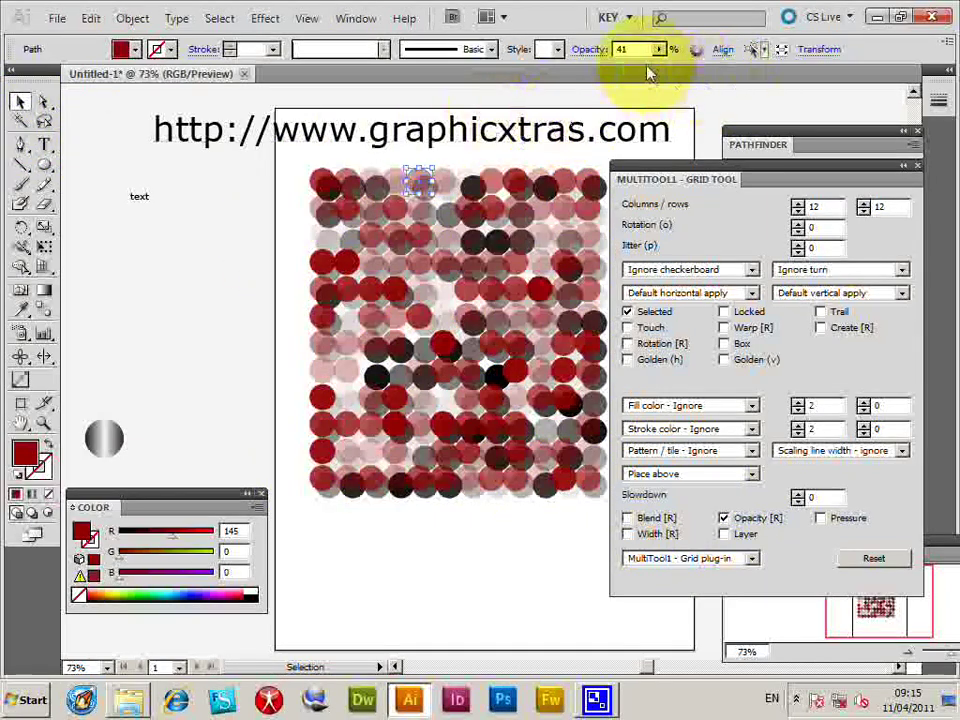
{"action": "left_click", "coordinate": [455, 185]}
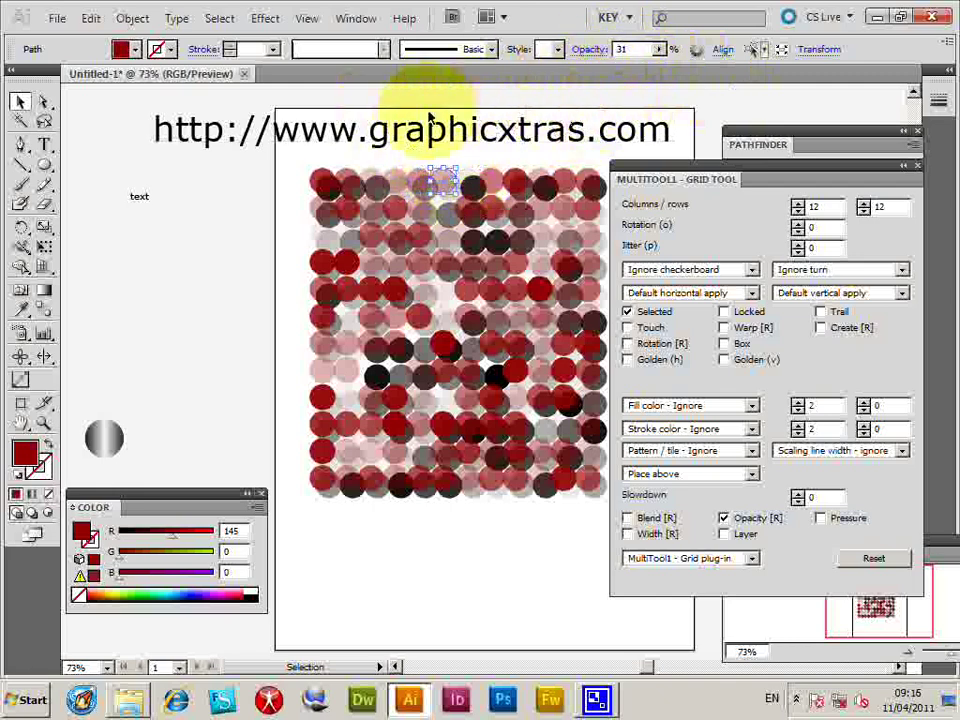
{"action": "left_click_drag", "start_coordinate": [279, 166], "coordinate": [615, 525]}
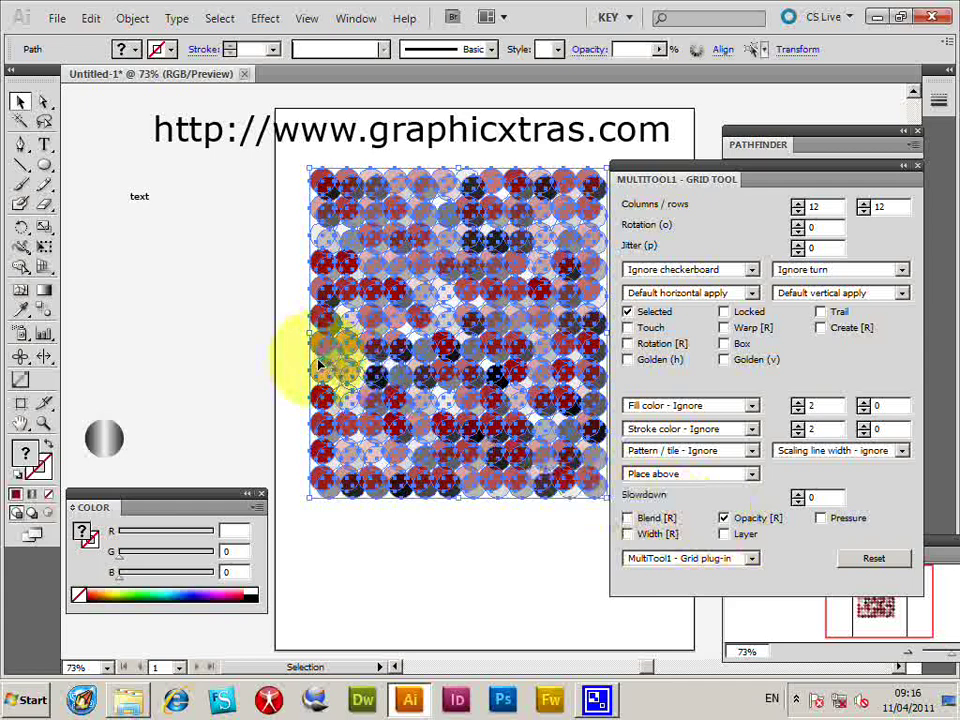
{"action": "key", "text": "ctrl+z"}
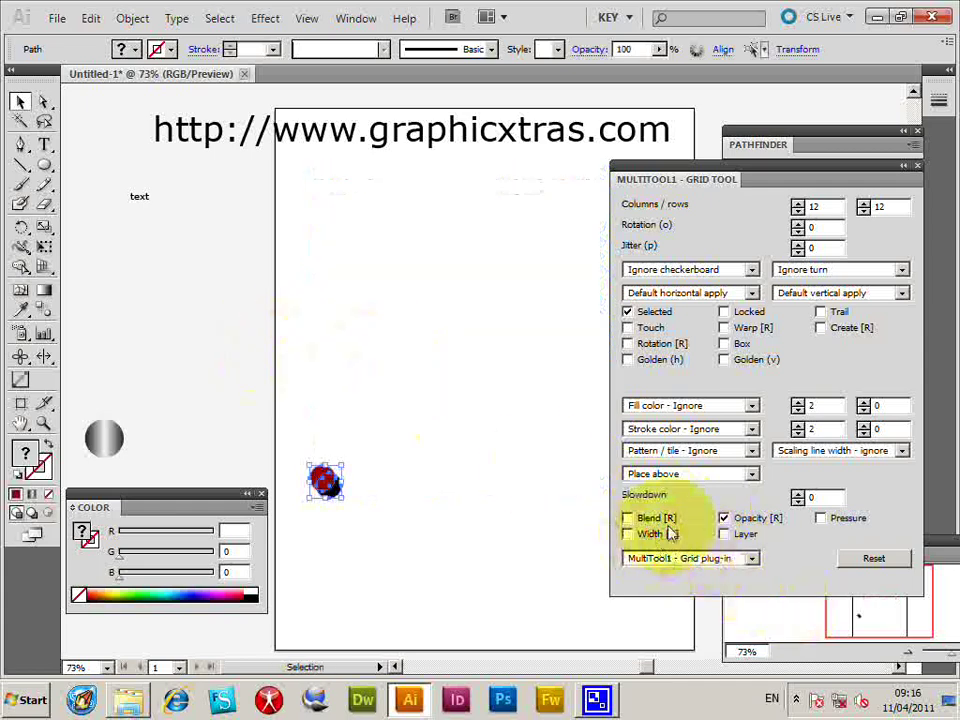
Try a 12×12 circle grid with each copy on its own layer, then undo it
{"action": "left_click", "coordinate": [725, 534]}
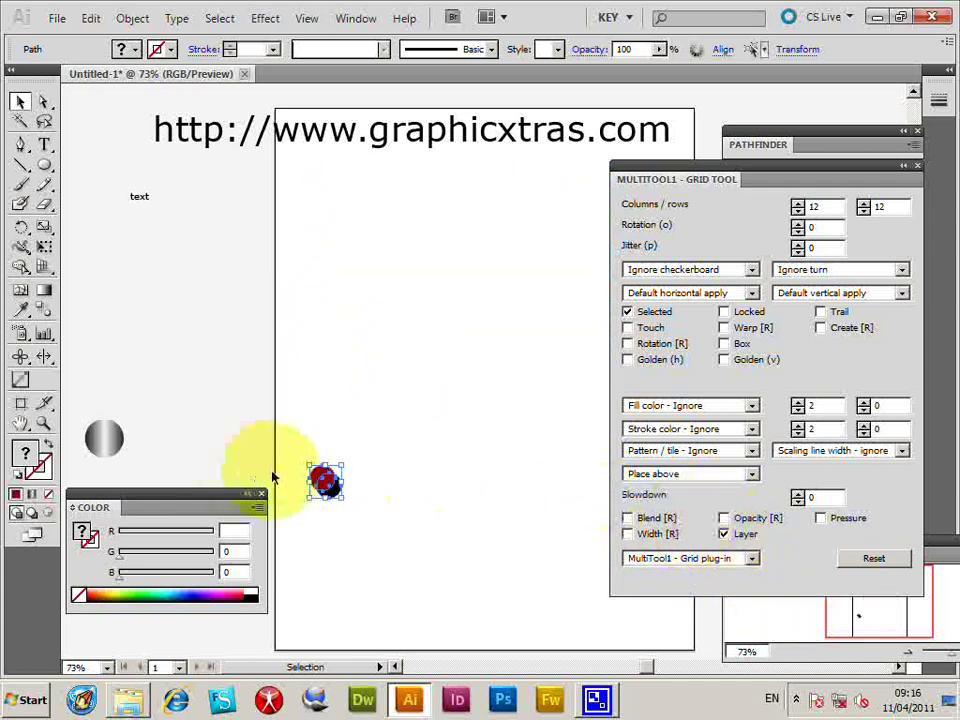
{"action": "left_click", "coordinate": [21, 379]}
{"action": "left_click_drag", "start_coordinate": [325, 480], "coordinate": [605, 190]}
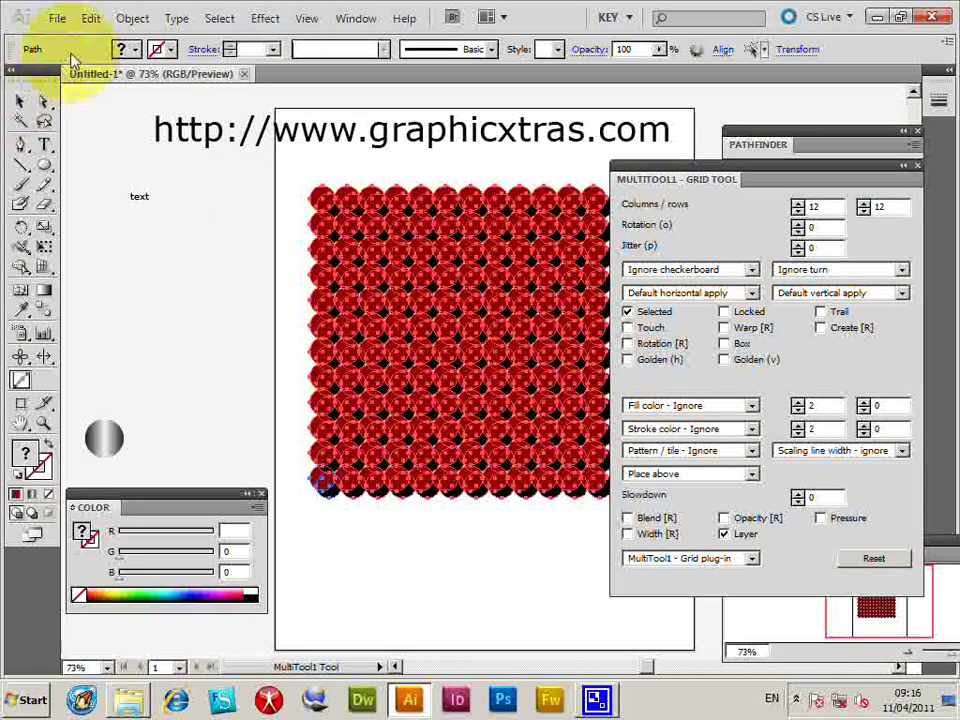
{"action": "left_click", "coordinate": [90, 18]}
{"action": "left_click", "coordinate": [98, 35]}
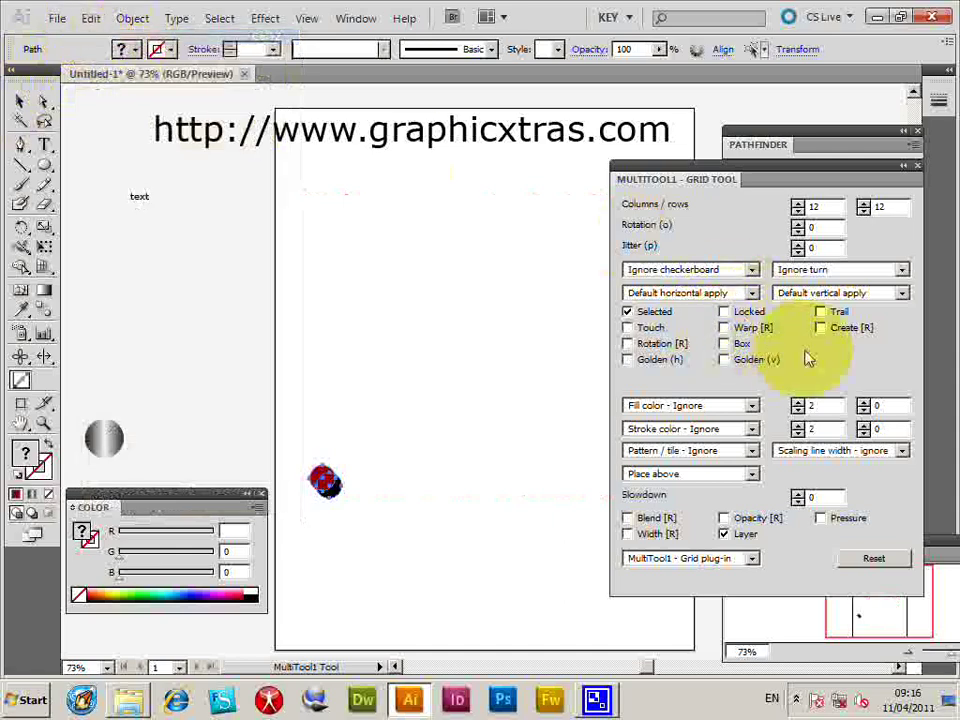
Enable Trail and drag the circle into a solid red block of overlapping copies
{"action": "left_click", "coordinate": [820, 312]}
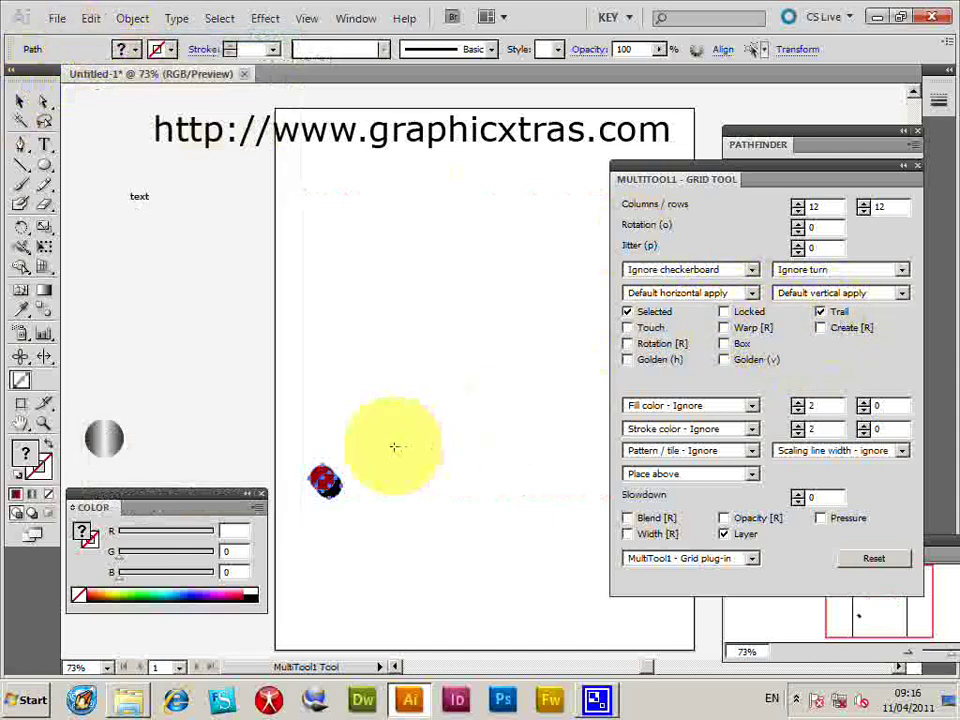
{"action": "left_click_drag", "start_coordinate": [325, 482], "coordinate": [576, 246]}
{"action": "left_click", "coordinate": [19, 100]}
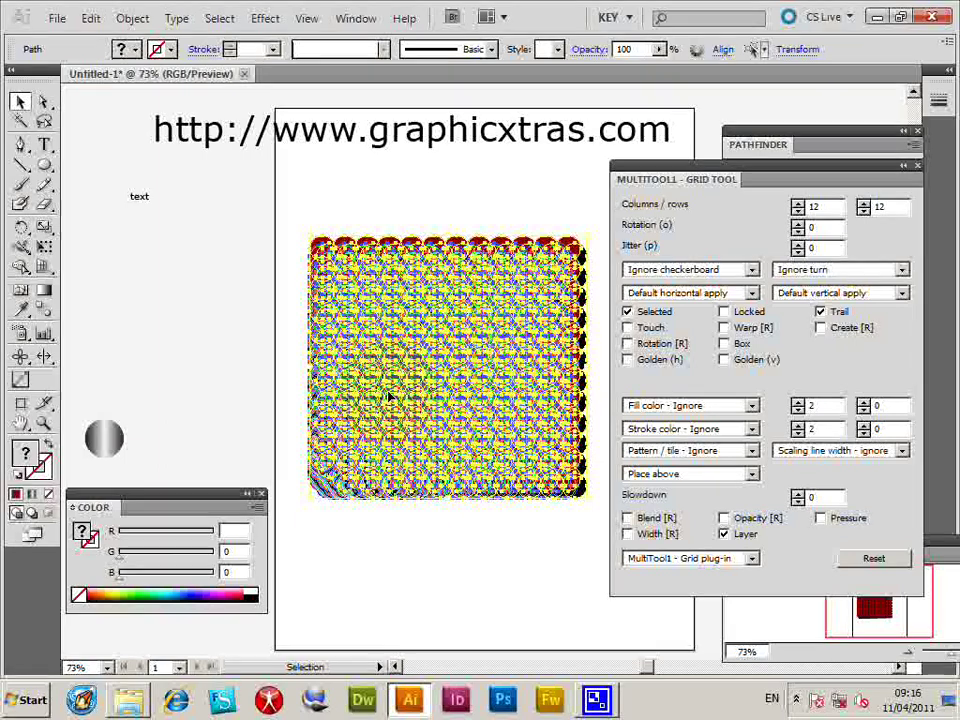
{"action": "left_click", "coordinate": [290, 218]}
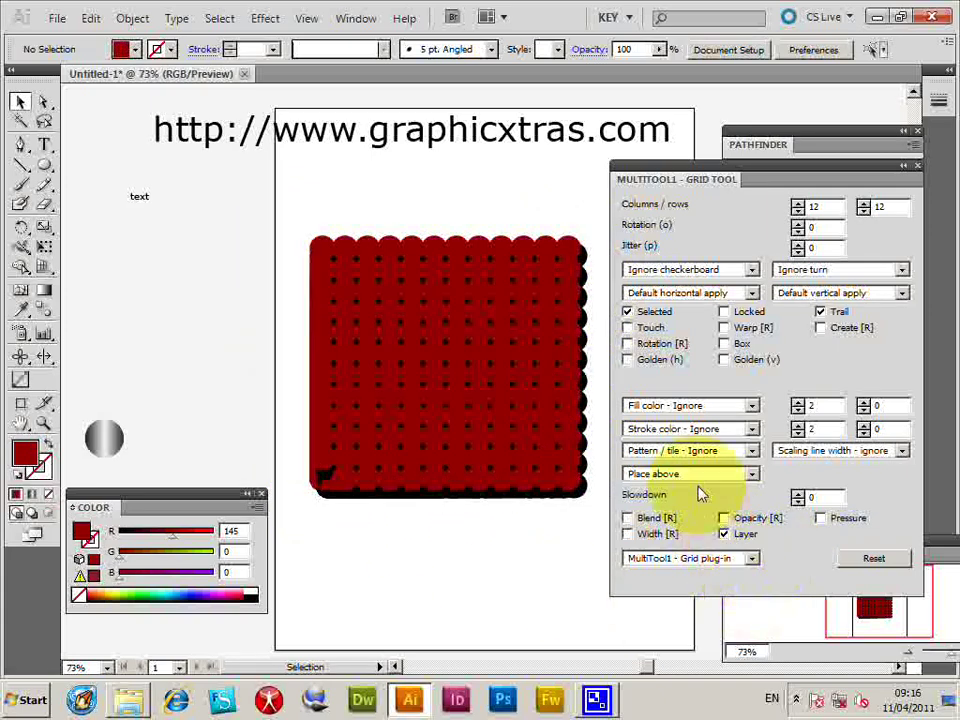
Check the grid's 23 layers in the Layers panel, then select and delete the red circle grid
{"action": "left_click", "coordinate": [355, 18]}
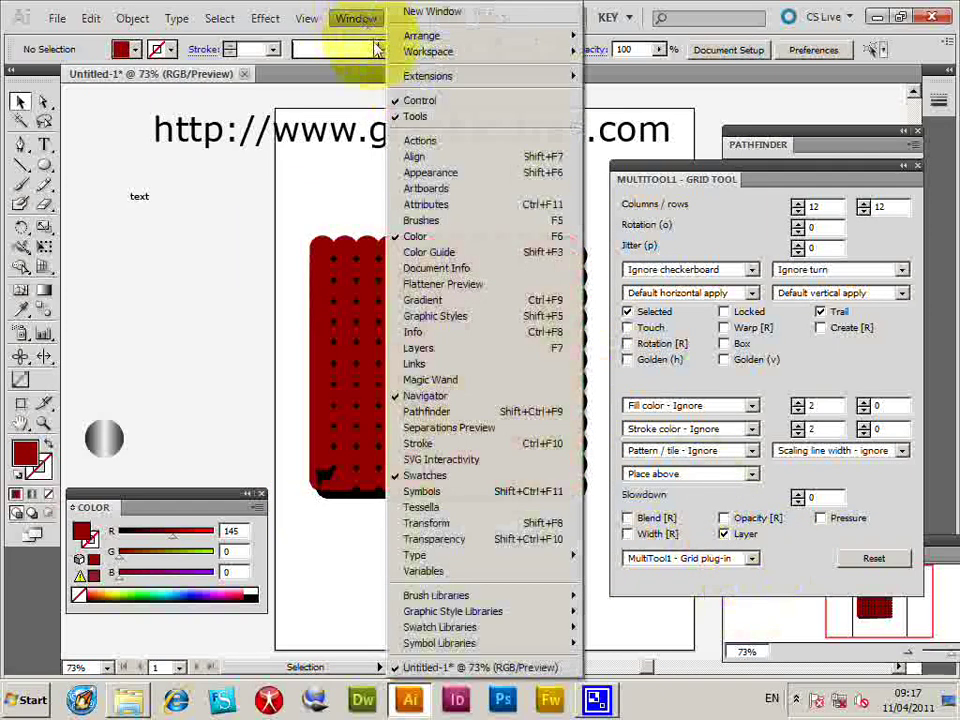
{"action": "left_click", "coordinate": [420, 347]}
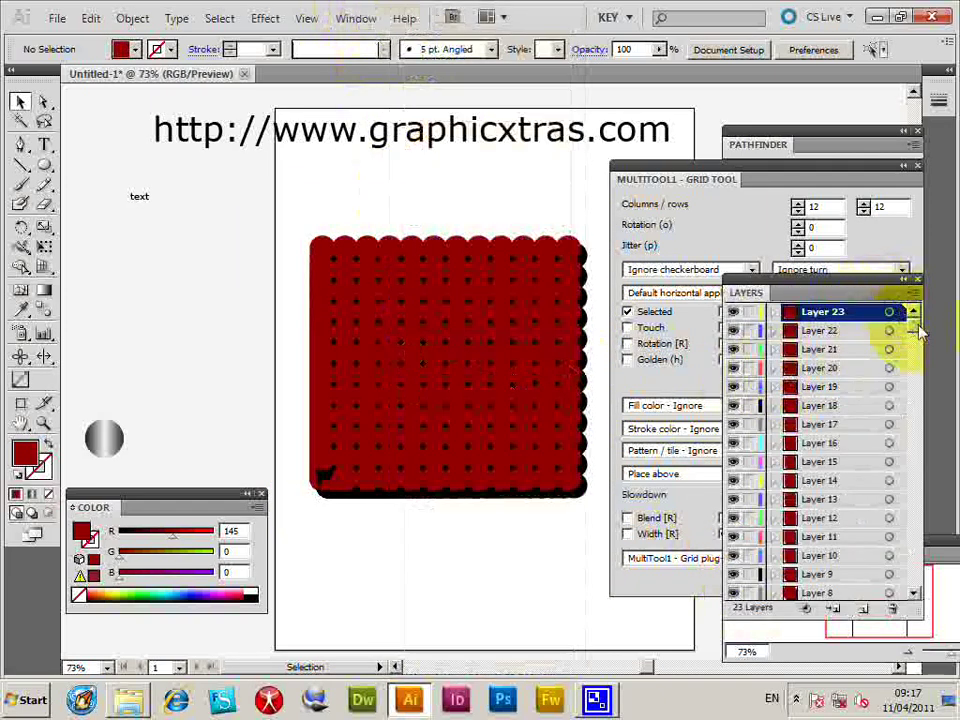
{"action": "left_click_drag", "start_coordinate": [917, 335], "coordinate": [913, 425]}
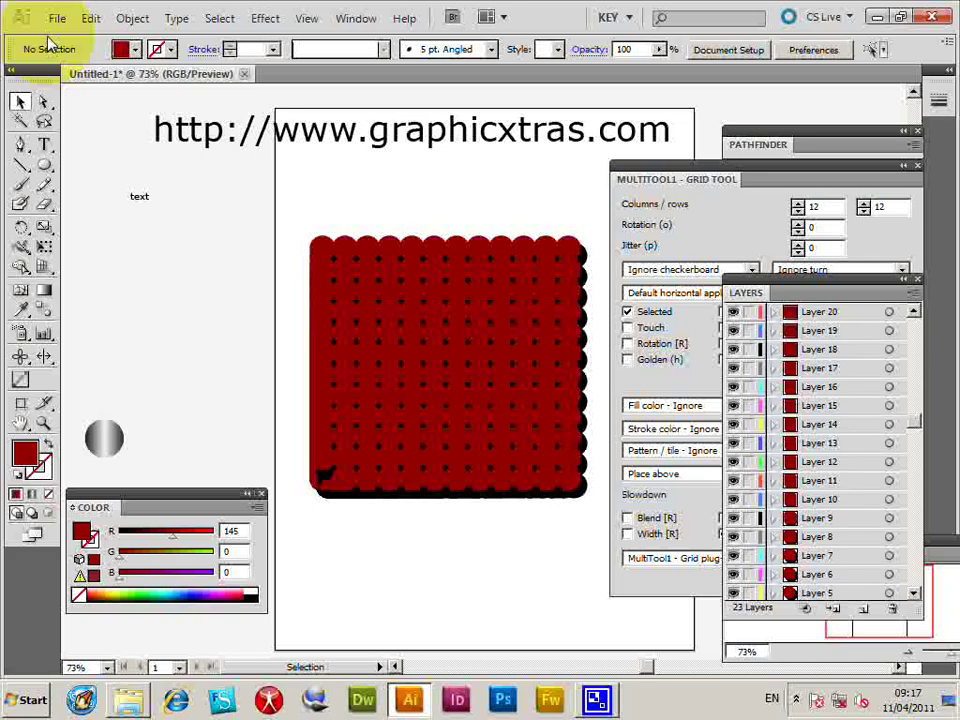
{"action": "left_click", "coordinate": [919, 281]}
{"action": "left_click_drag", "start_coordinate": [296, 204], "coordinate": [616, 548]}
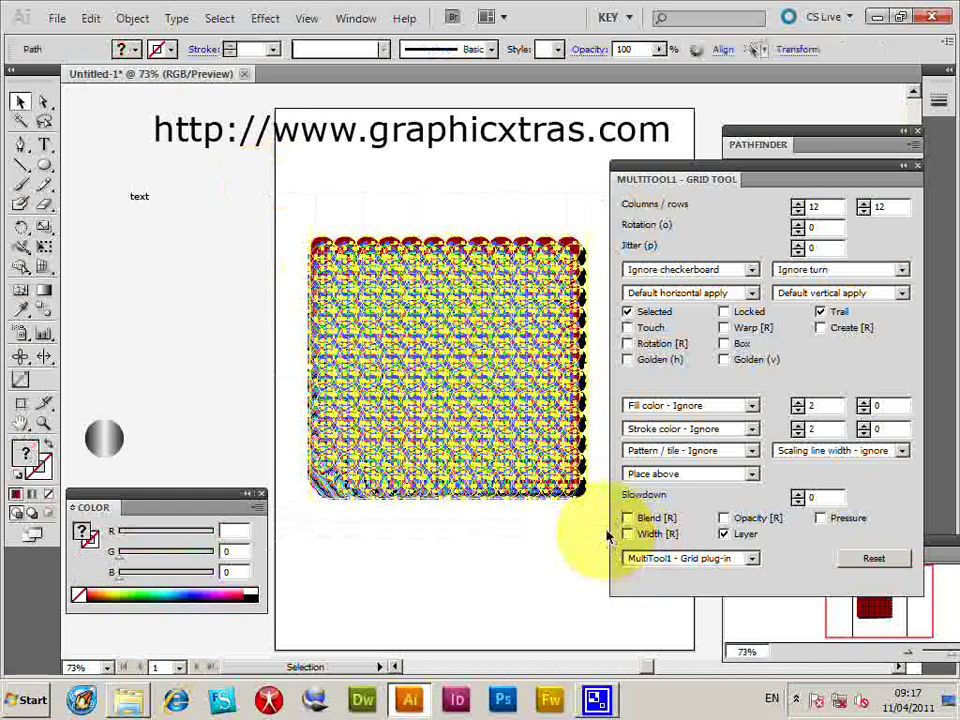
{"action": "key", "text": "ctrl+z"}
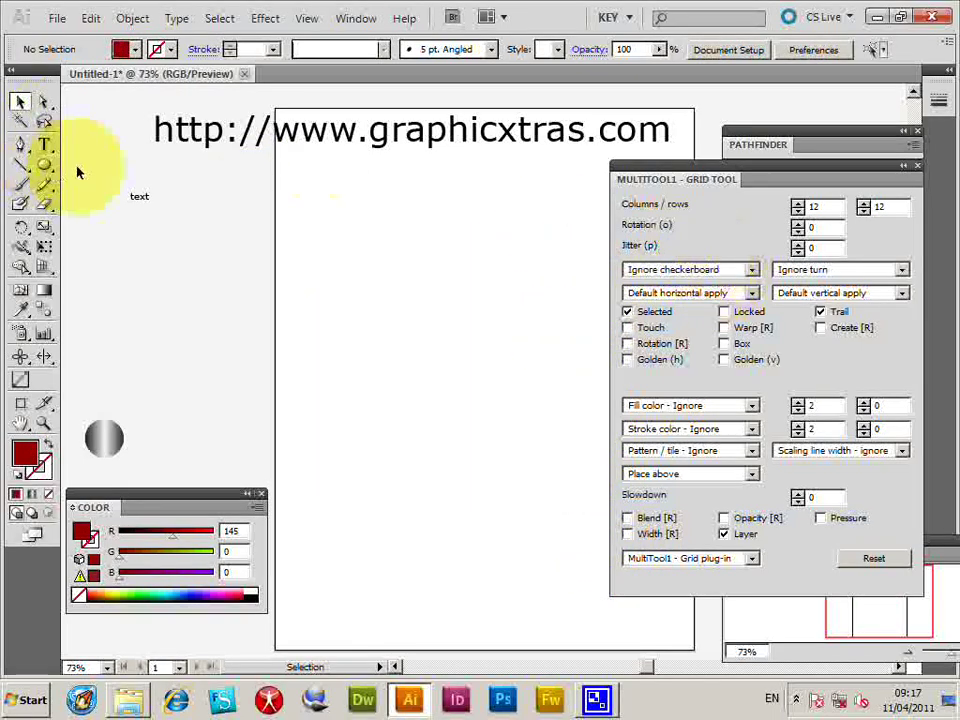
Place the gradient sphere on the artboard and set the Check 1 checkerboard with Trail and Layer off
{"action": "left_click_drag", "start_coordinate": [103, 439], "coordinate": [361, 480]}
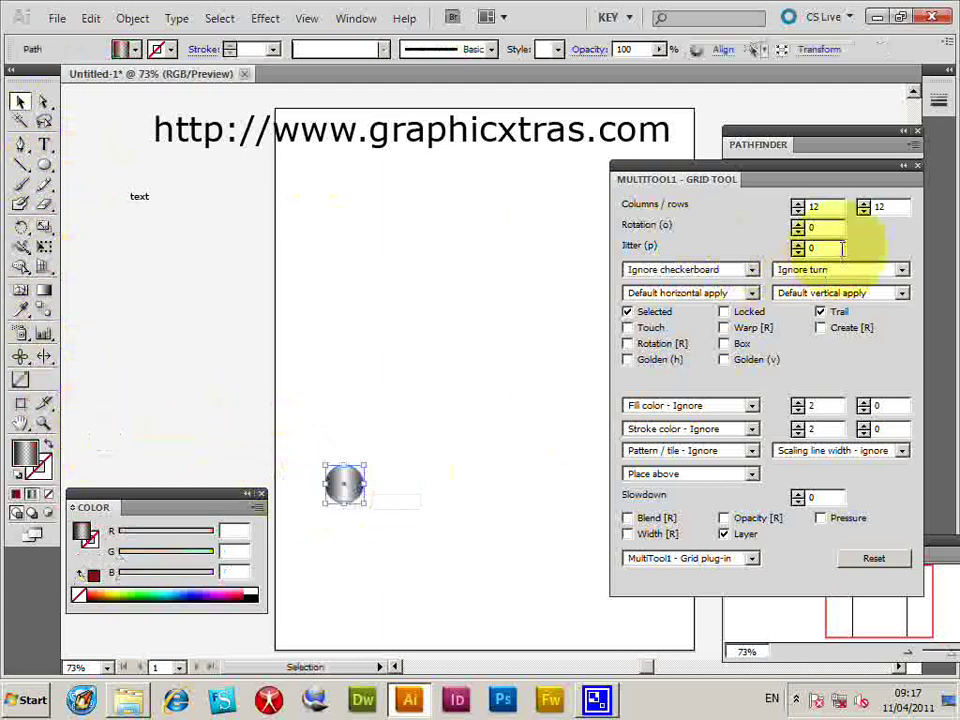
{"action": "left_click", "coordinate": [697, 269]}
{"action": "left_click", "coordinate": [677, 300]}
{"action": "left_click", "coordinate": [820, 312]}
{"action": "left_click", "coordinate": [745, 534]}
Drag a trial checkerboard grid of spheres, then delete it and return to the single sphere
{"action": "left_click", "coordinate": [20, 379]}
{"action": "mouse_move", "coordinate": [343, 482]}
{"action": "left_mouse_down"}
{"action": "mouse_move", "coordinate": [512, 214]}
{"action": "mouse_move", "coordinate": [566, 200]}
{"action": "mouse_move", "coordinate": [572, 186]}
{"action": "left_mouse_up"}
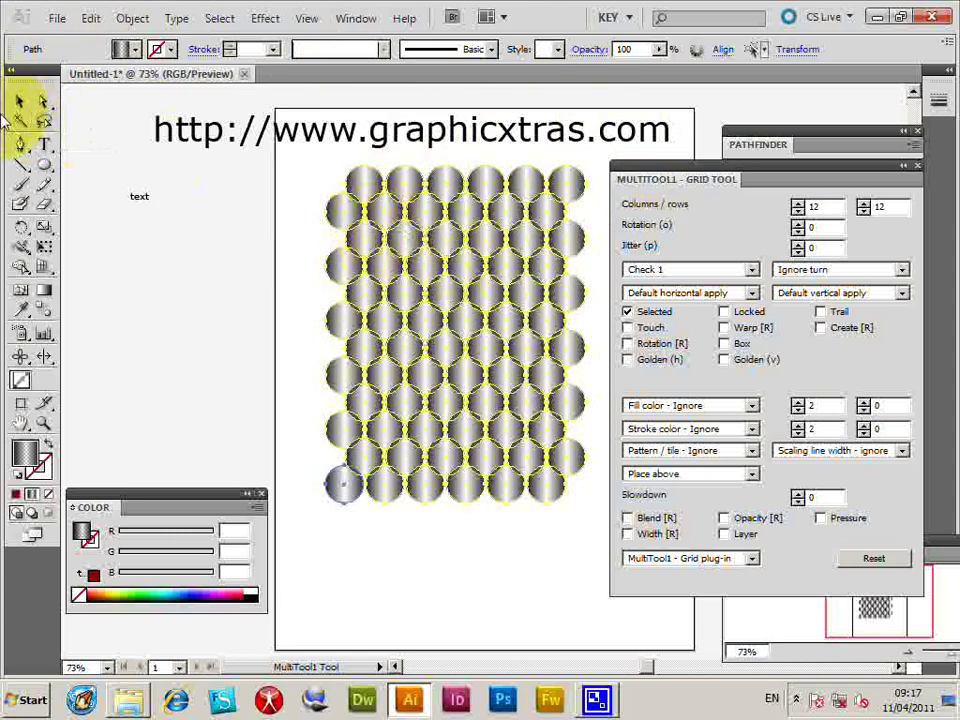
{"action": "key", "text": "Delete"}
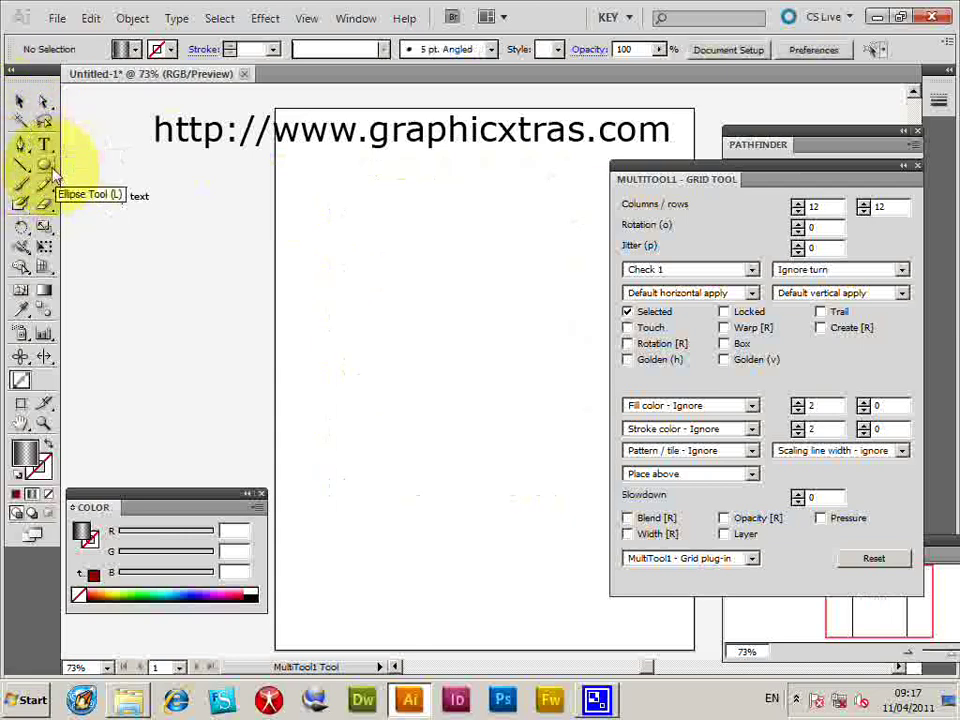
{"action": "key", "text": "ctrl+z"}
{"action": "key", "text": "ctrl+z"}
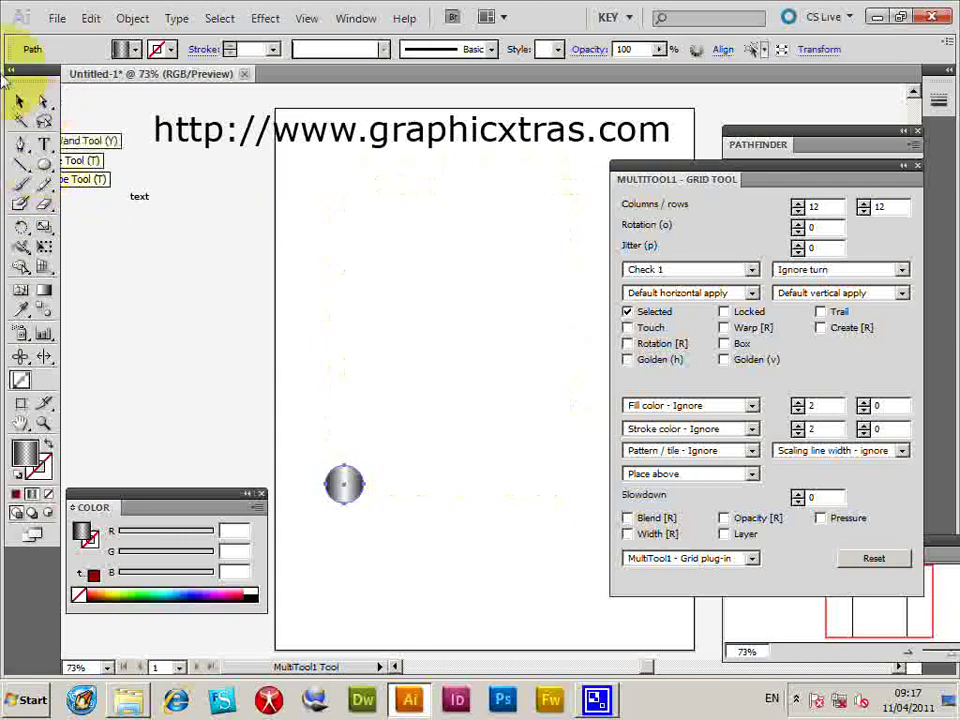
Shrink the sphere, test and delete its smaller grid, then move the text symbol onto the artboard
{"action": "left_click", "coordinate": [21, 102]}
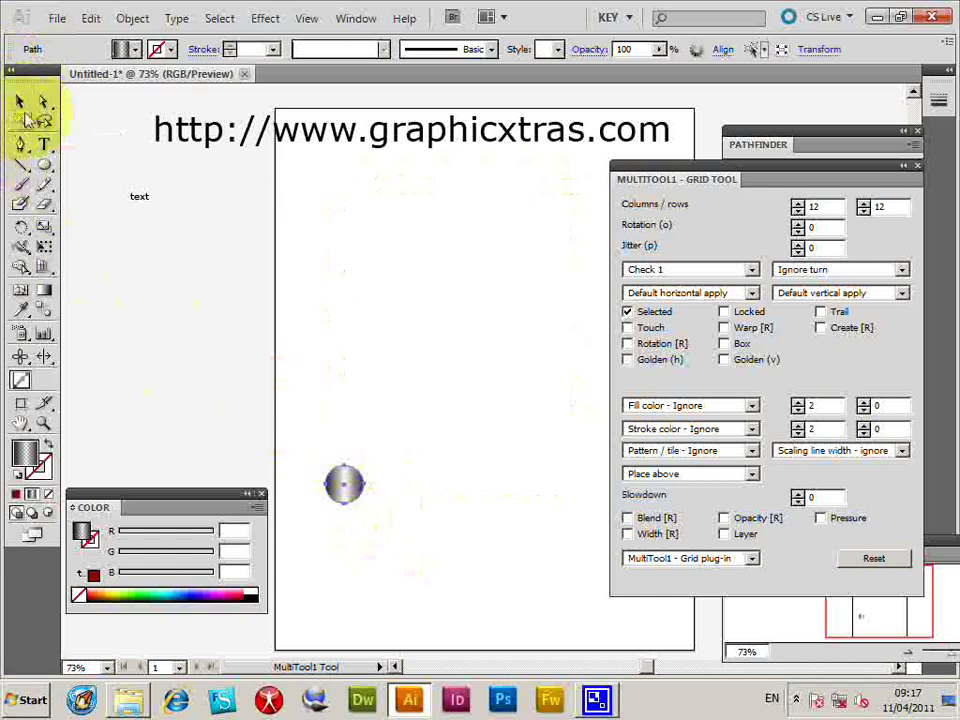
{"action": "left_click_drag", "start_coordinate": [366, 462], "coordinate": [568, 223]}
{"action": "left_click", "coordinate": [20, 379]}
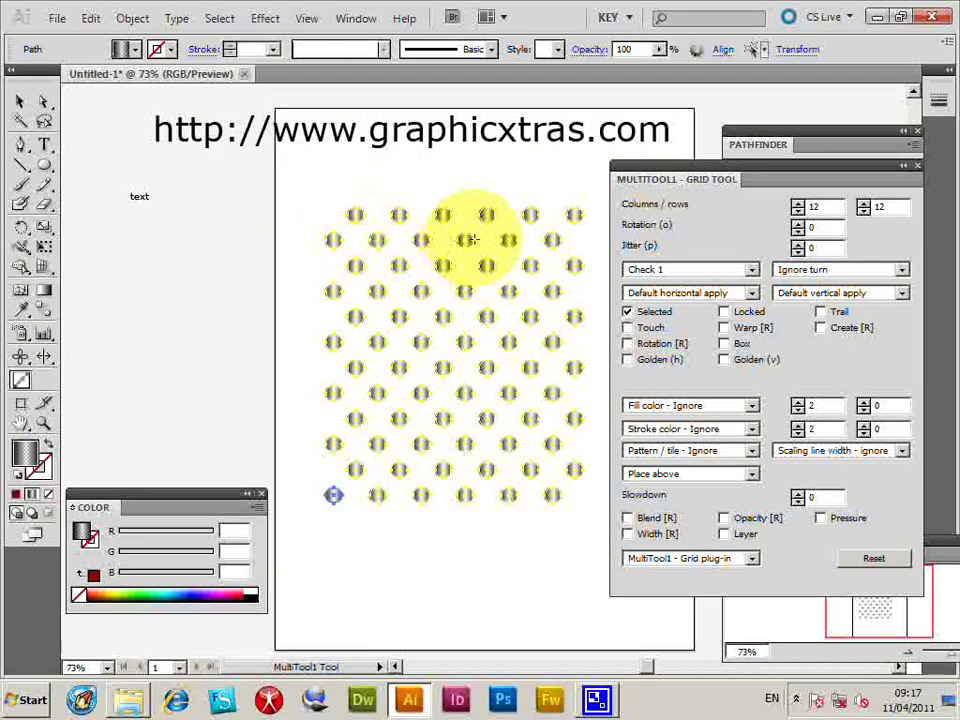
{"action": "left_click", "coordinate": [19, 101]}
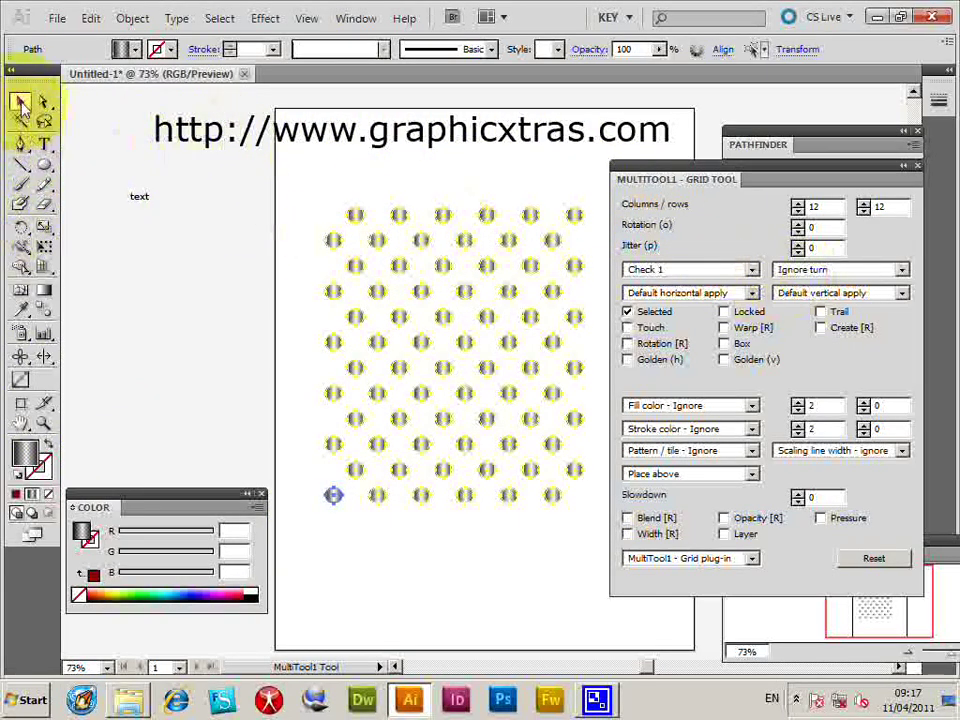
{"action": "key", "text": "Delete"}
{"action": "left_click_drag", "start_coordinate": [137, 199], "coordinate": [311, 552]}
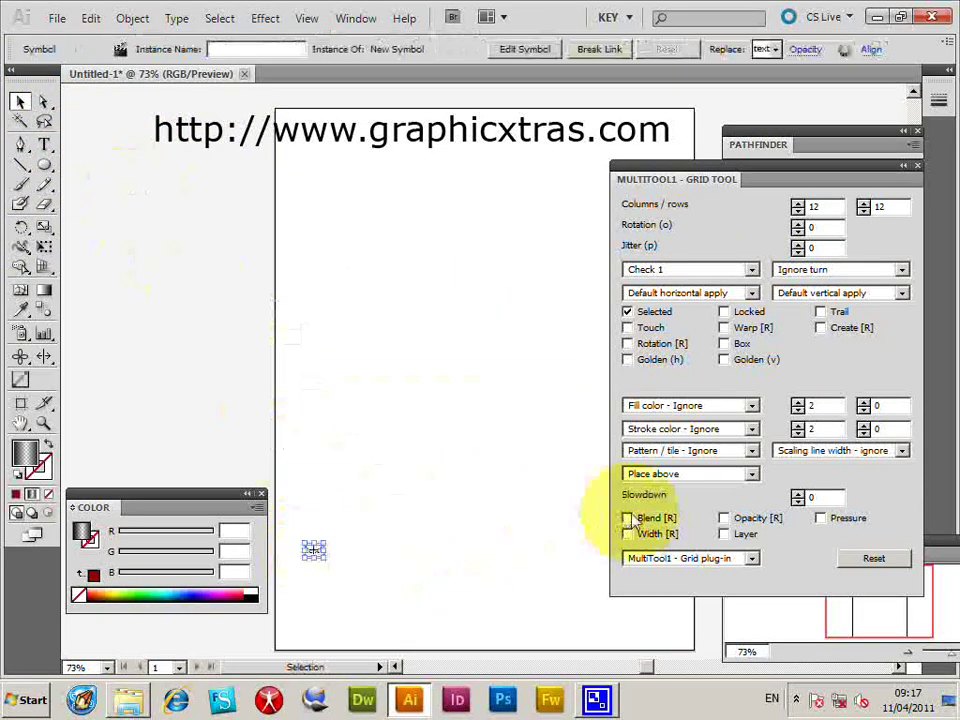
Drag a 12x12 checkerboard grid of the text symbol across the artboard, then deselect it
{"action": "left_click", "coordinate": [19, 380]}
{"action": "left_click_drag", "start_coordinate": [300, 545], "coordinate": [589, 222]}
{"action": "left_click", "coordinate": [19, 101]}
{"action": "left_click", "coordinate": [336, 210]}
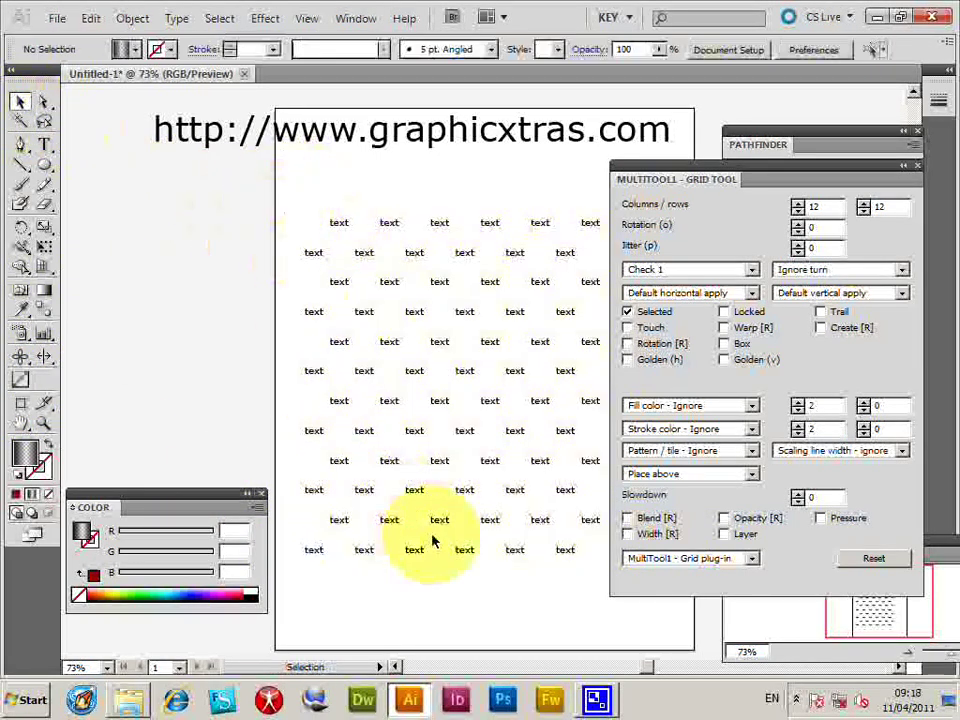